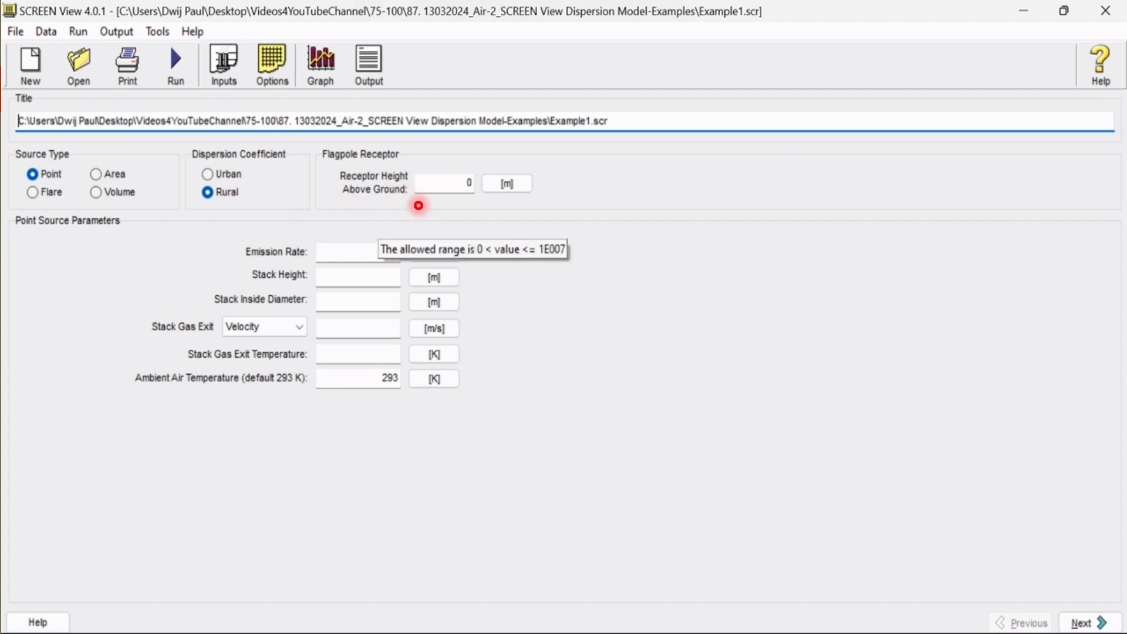
# Set the point source to 1 g/s emission, 35 m stack height, 2.4 m inside diameter, 11.7 m/s exit velocity and 432 K gas temperature
pyautogui.click(371, 252)
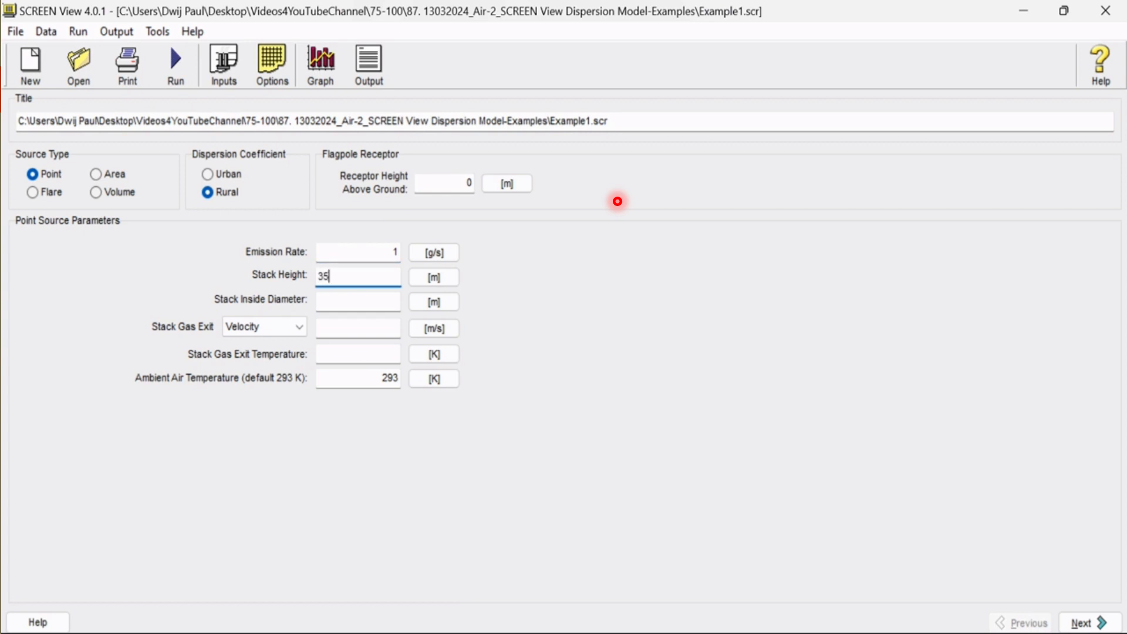
pyautogui.press('Tab')
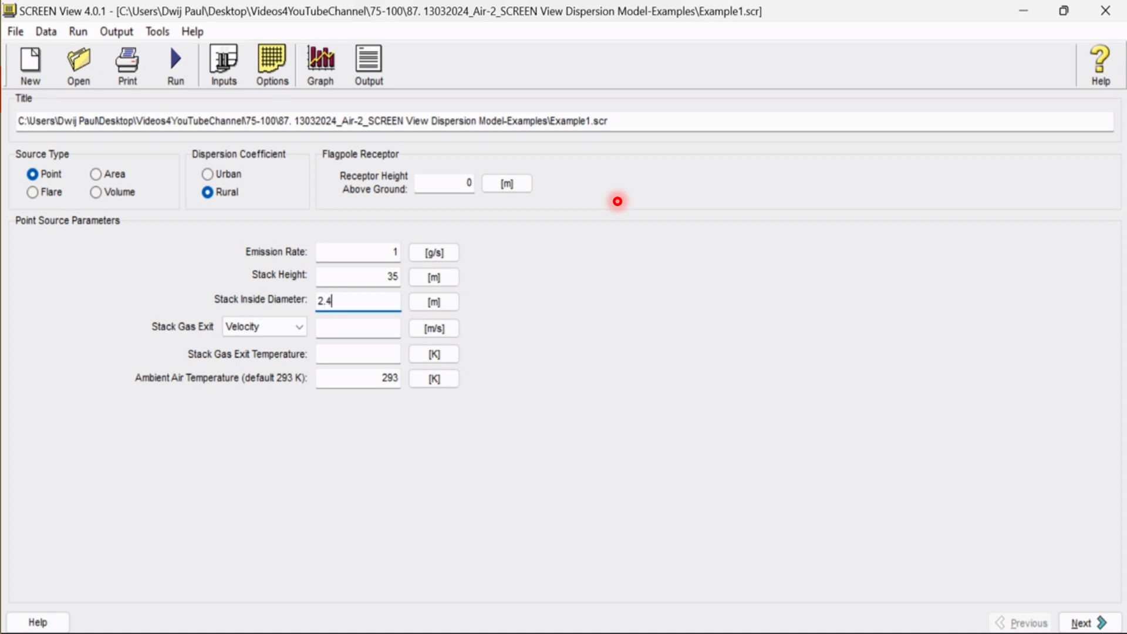
pyautogui.press('Tab')
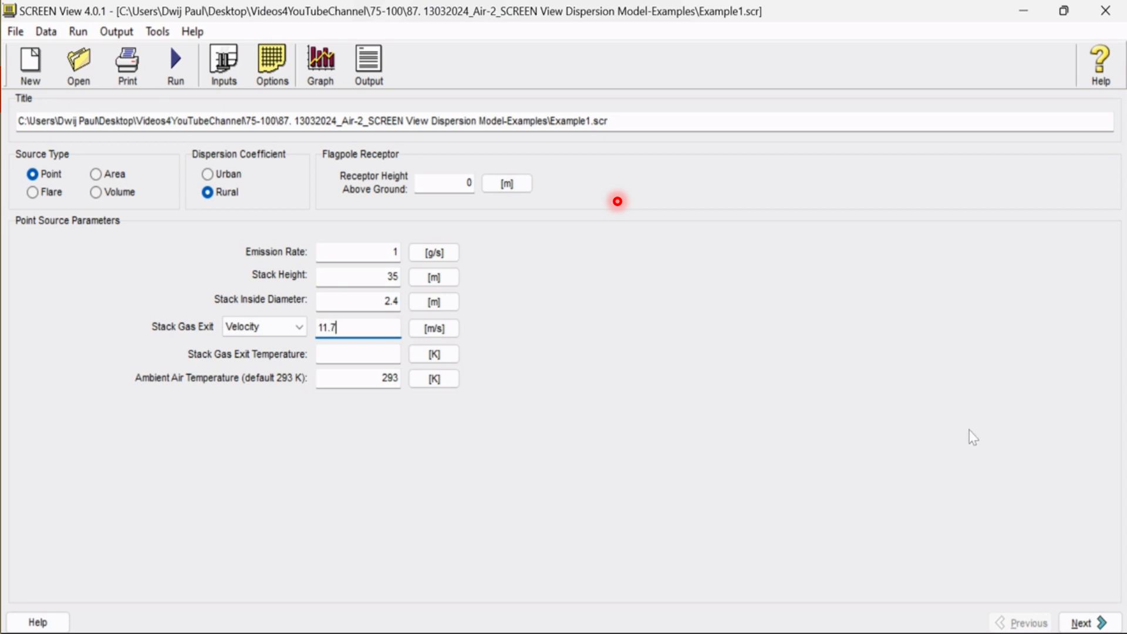
pyautogui.press('Tab')
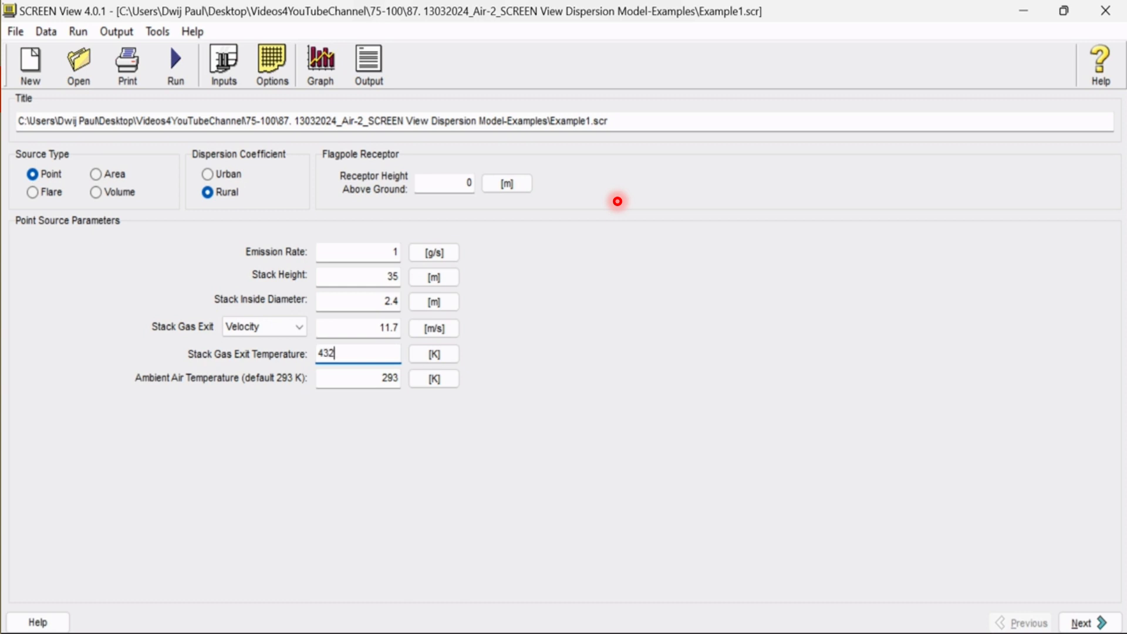
pyautogui.press('Tab')
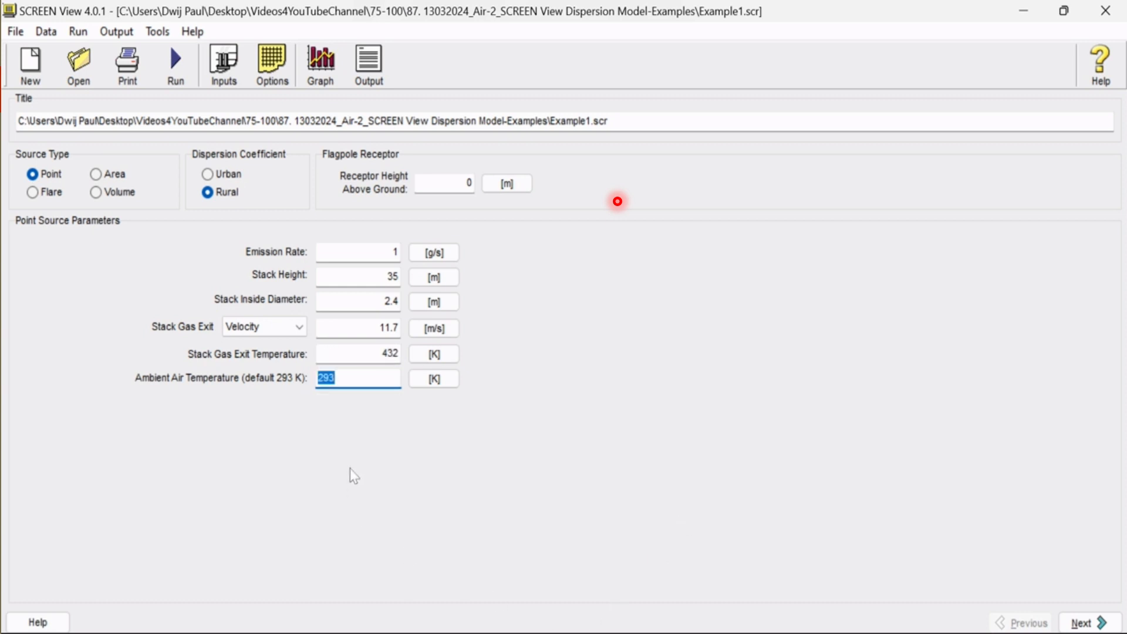
# Try Flow Rate as the stack gas exit quantity and switch it back to Velocity
pyautogui.click(300, 326)
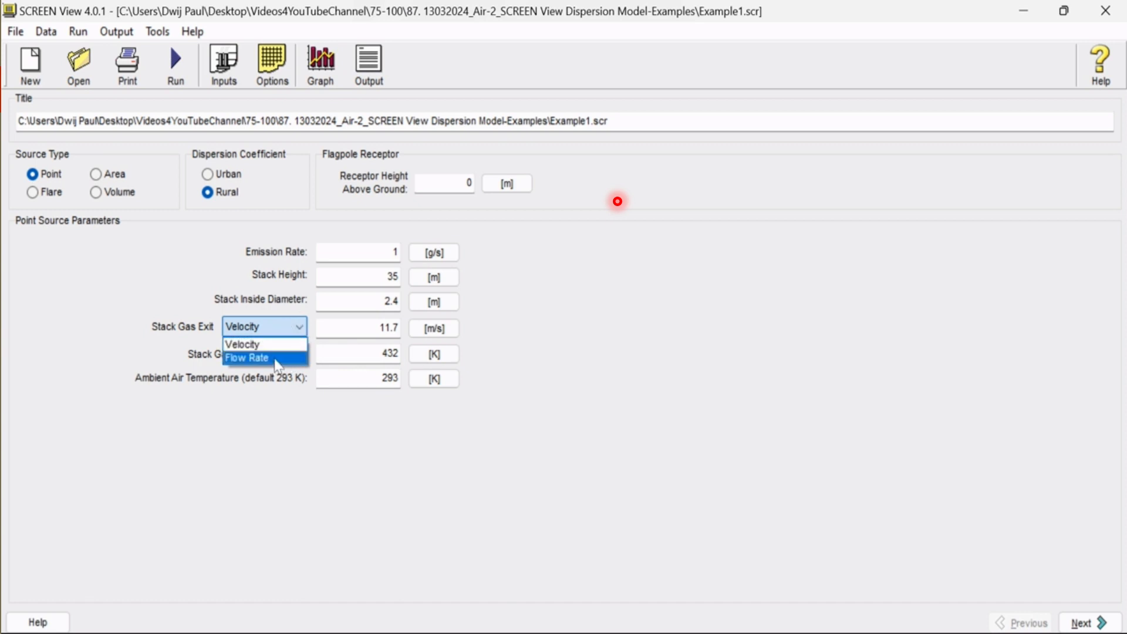
pyautogui.click(278, 361)
pyautogui.click(299, 329)
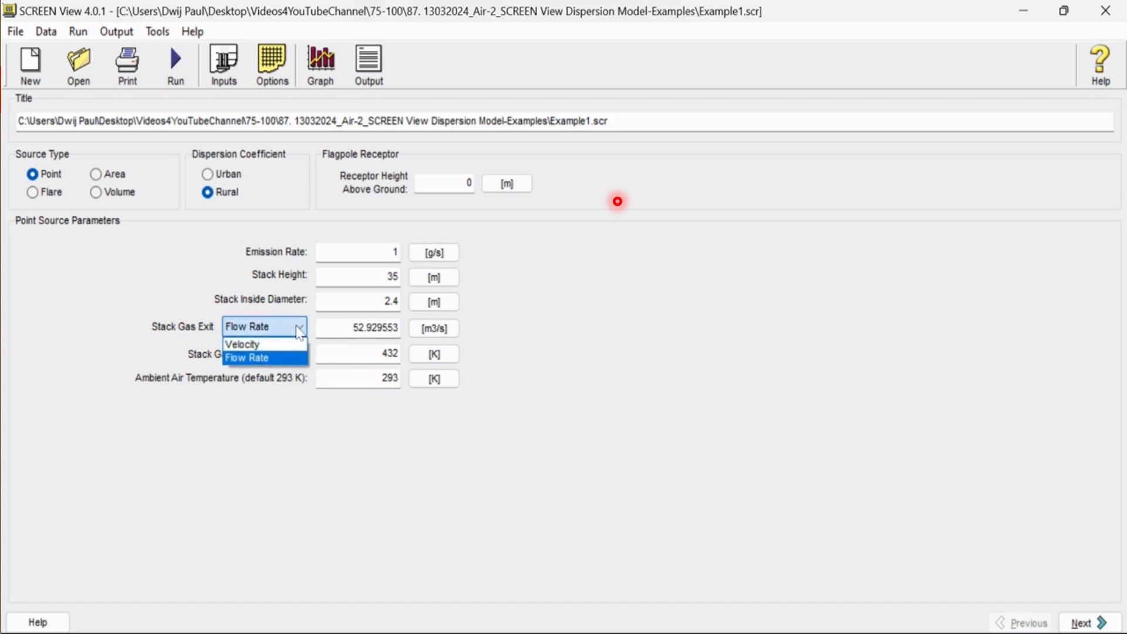
pyautogui.click(289, 346)
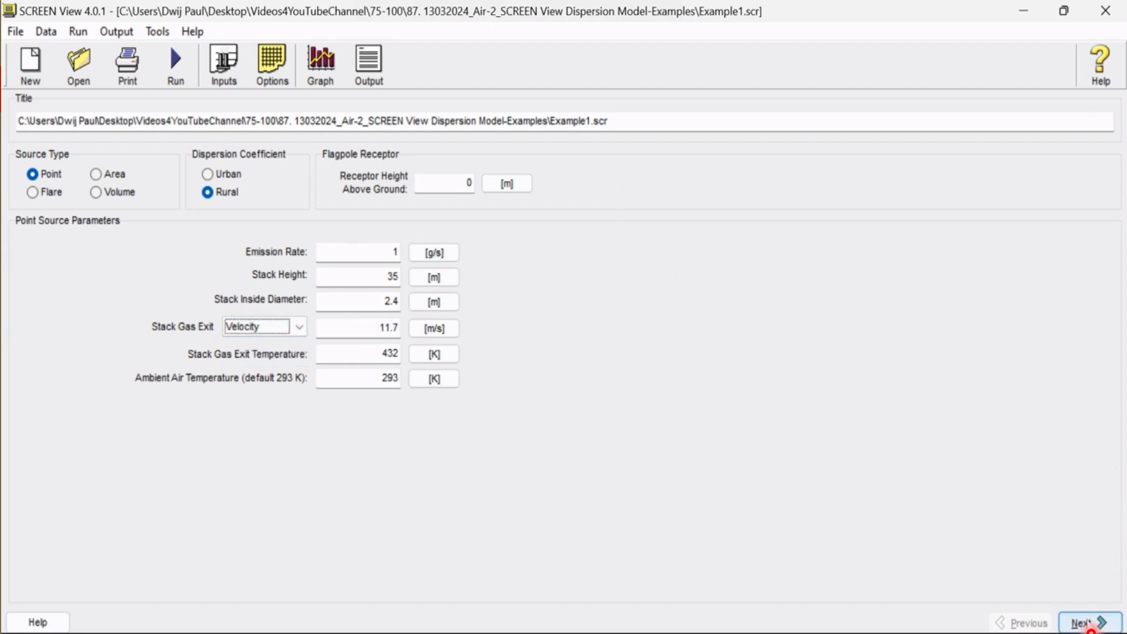
# Set the automated distances for flat terrain to a minimum of 100 m and a maximum of 3000 m
pyautogui.click(1081, 623)
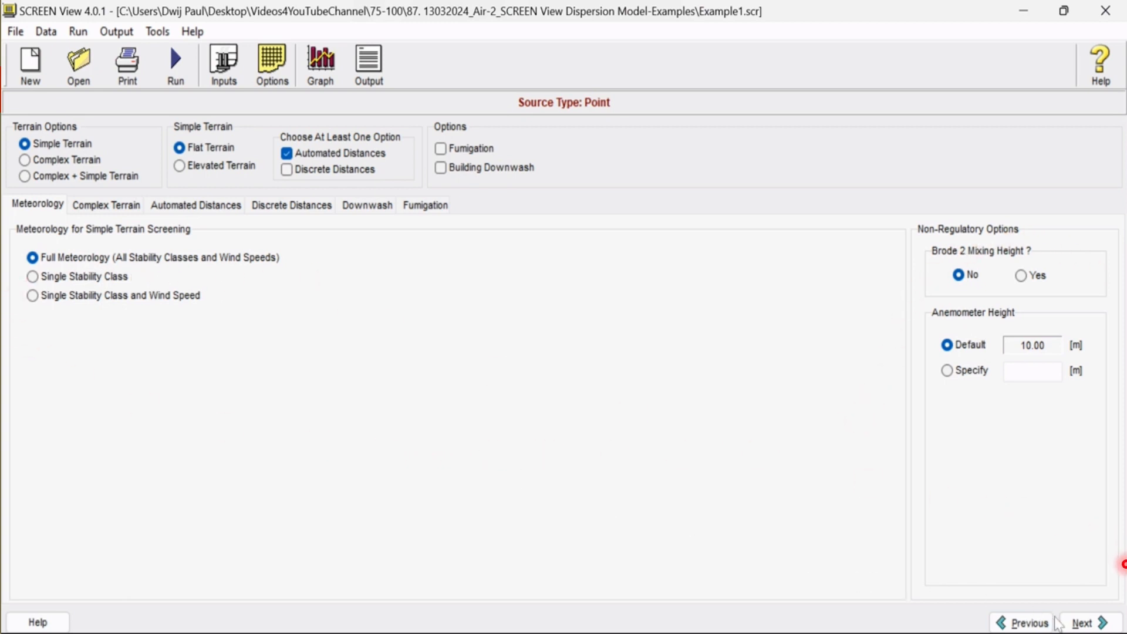
pyautogui.click(1102, 624)
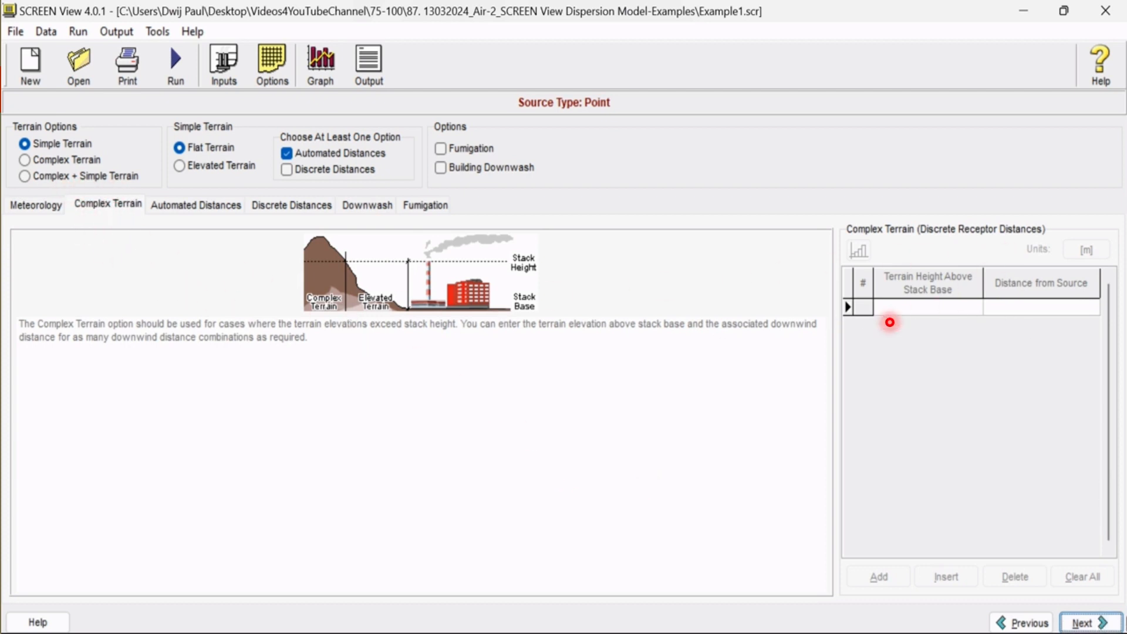
pyautogui.click(1089, 622)
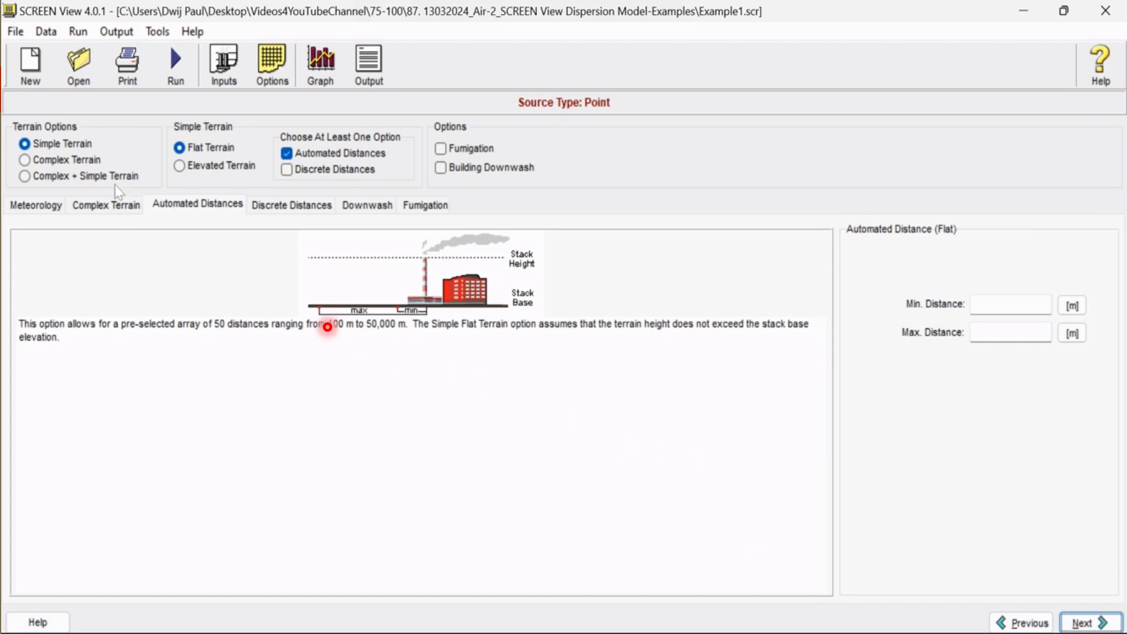
pyautogui.click(992, 305)
pyautogui.write('100')
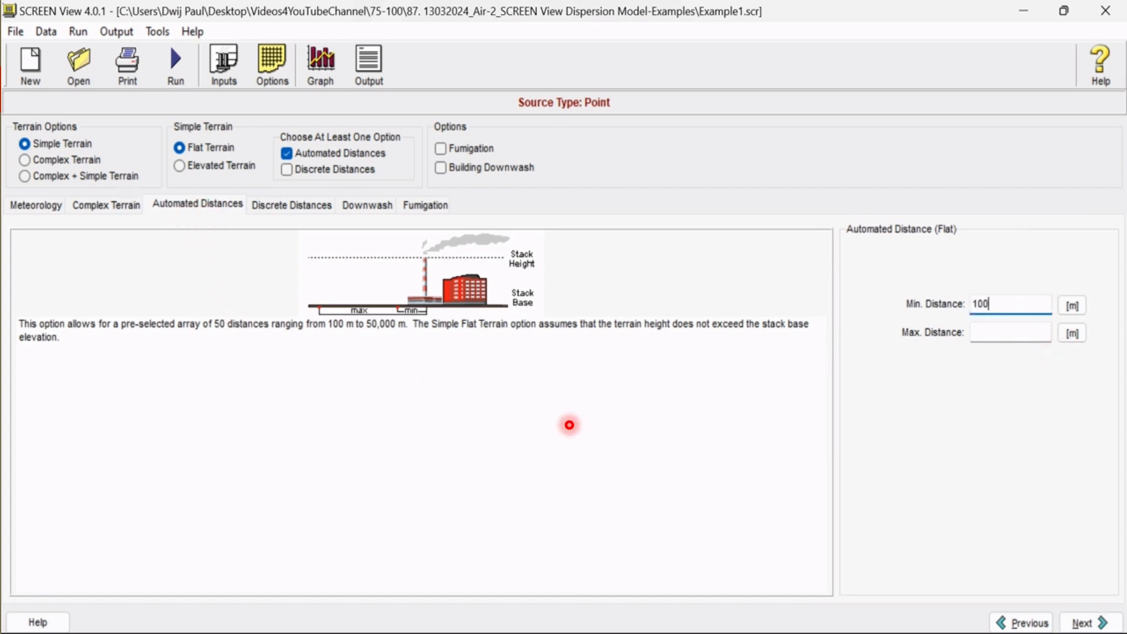
pyautogui.press('Tab')
pyautogui.write('30')
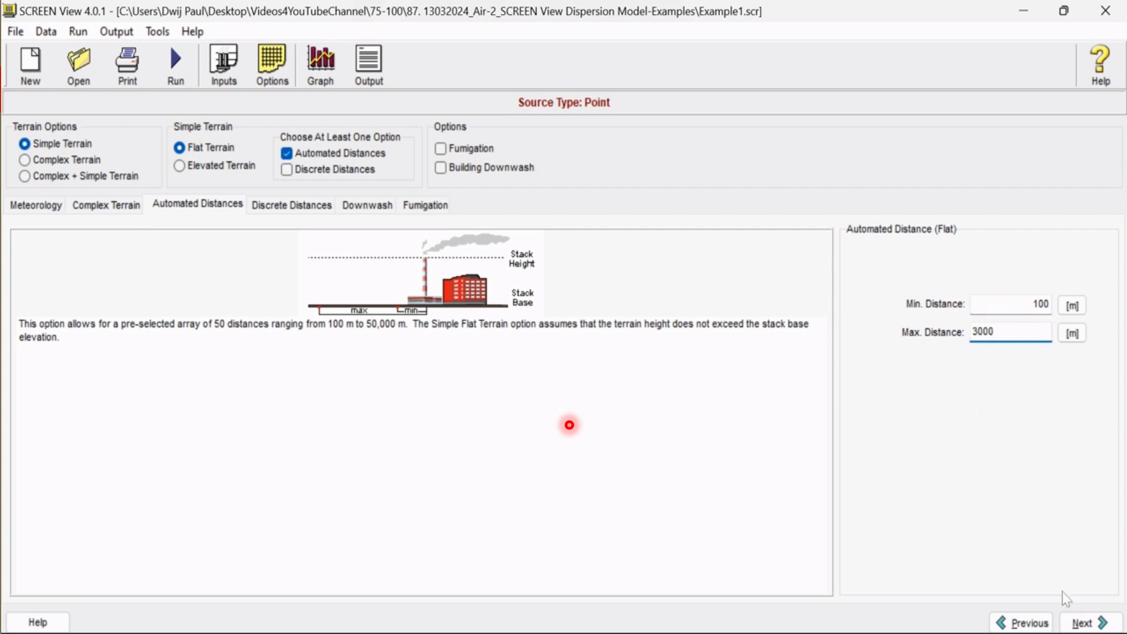
# Run the project without discrete distances, downwash or fumigation, and display the distance versus concentration graph in a maximized window
pyautogui.click(1078, 623)
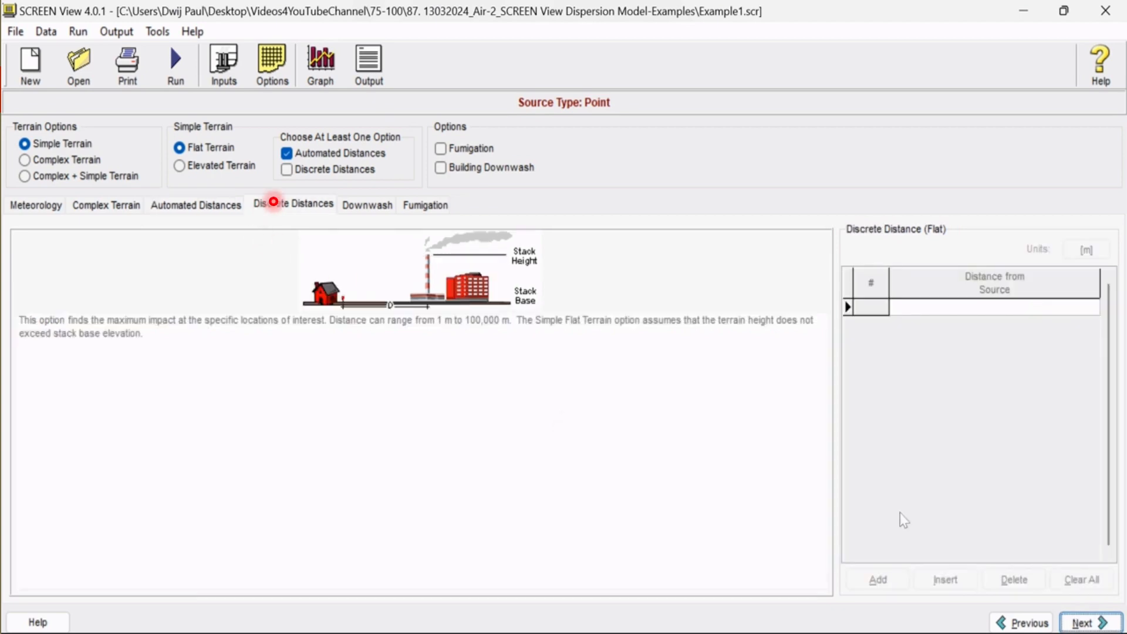
pyautogui.click(1082, 624)
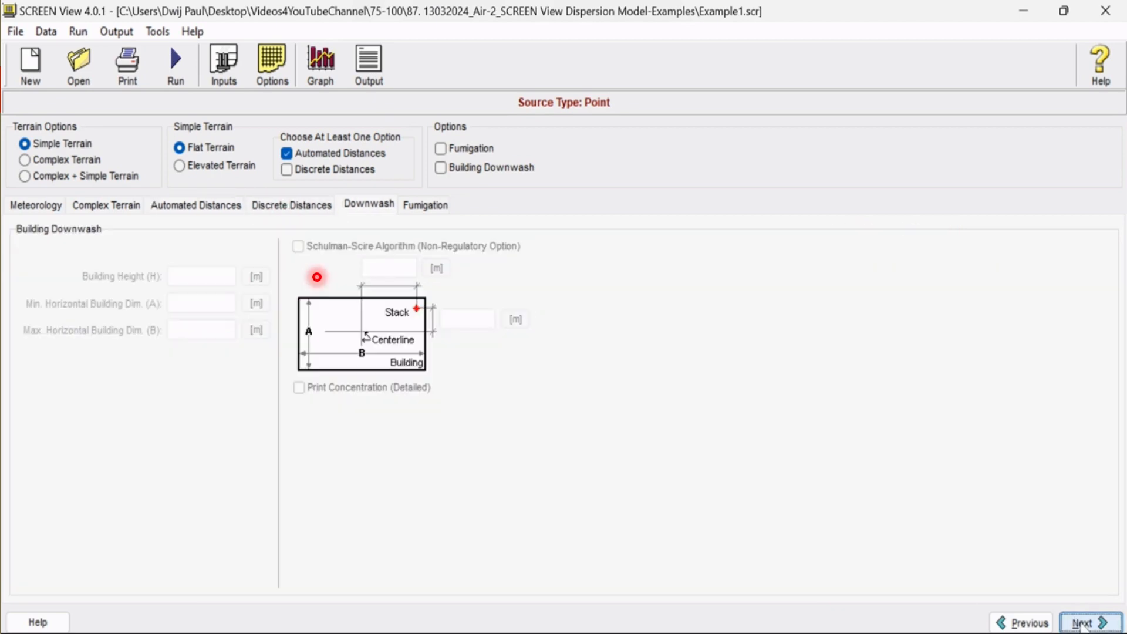
pyautogui.click(1081, 623)
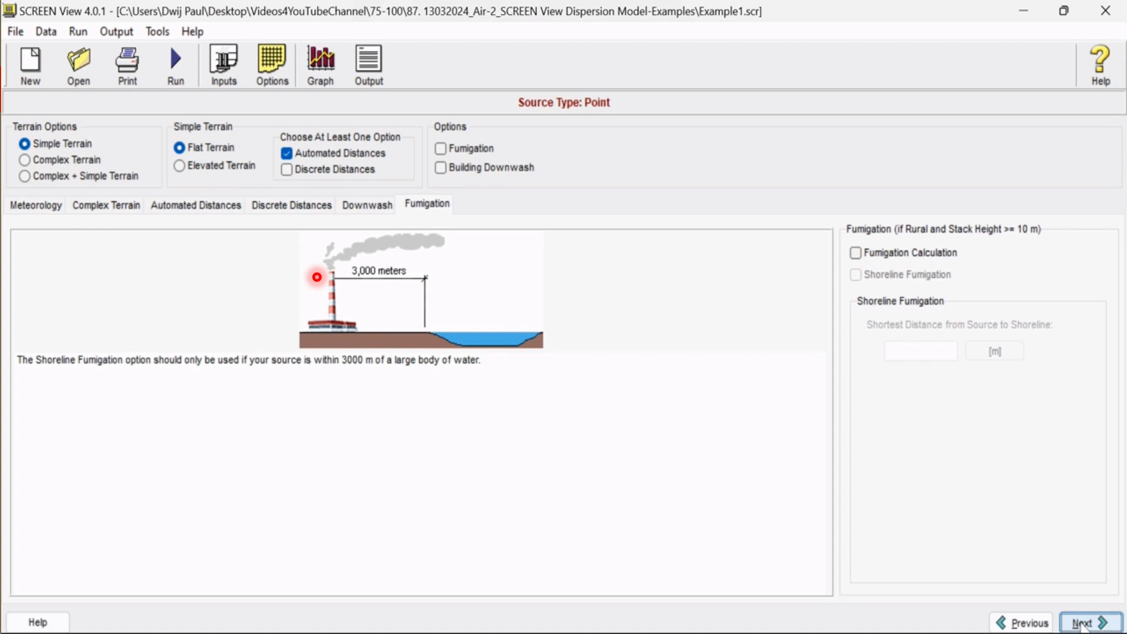
pyautogui.click(1082, 623)
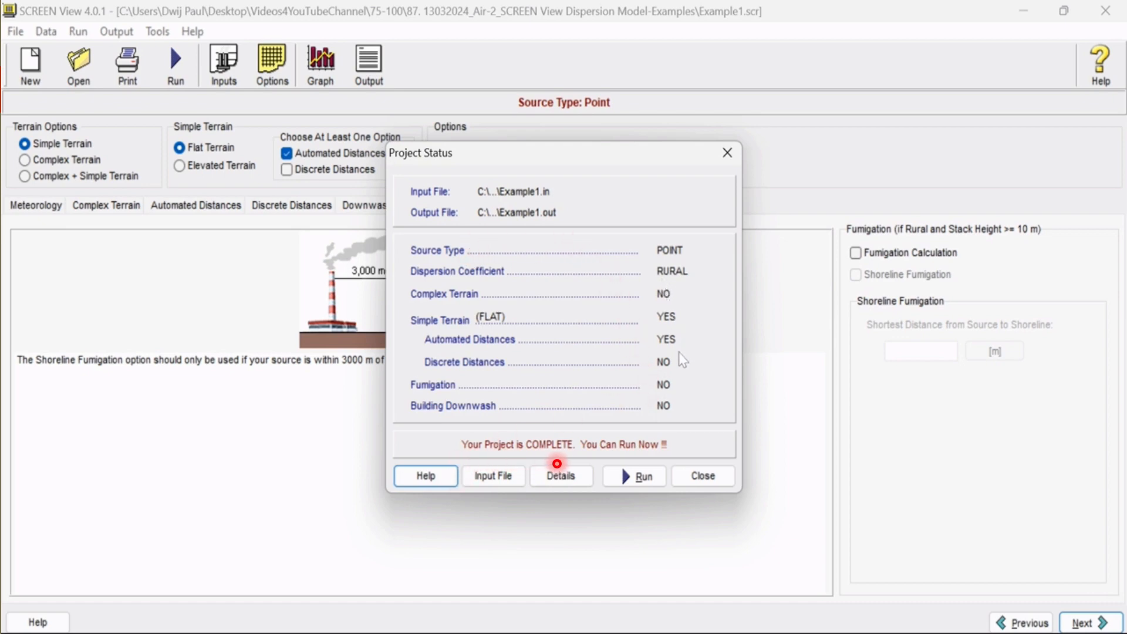
pyautogui.click(639, 474)
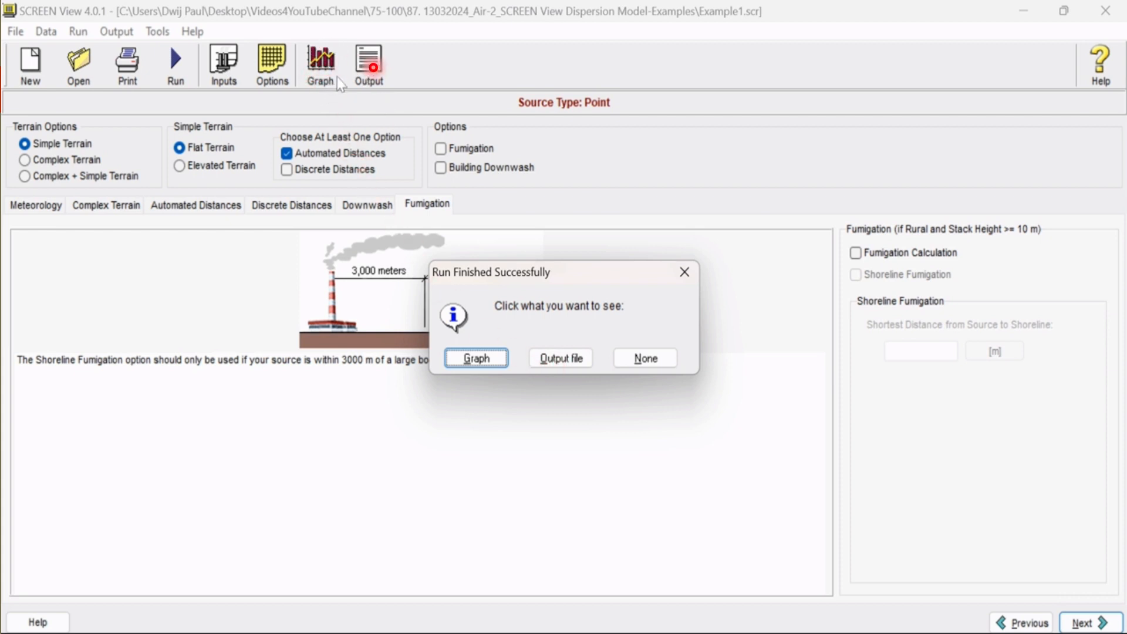
pyautogui.click(487, 361)
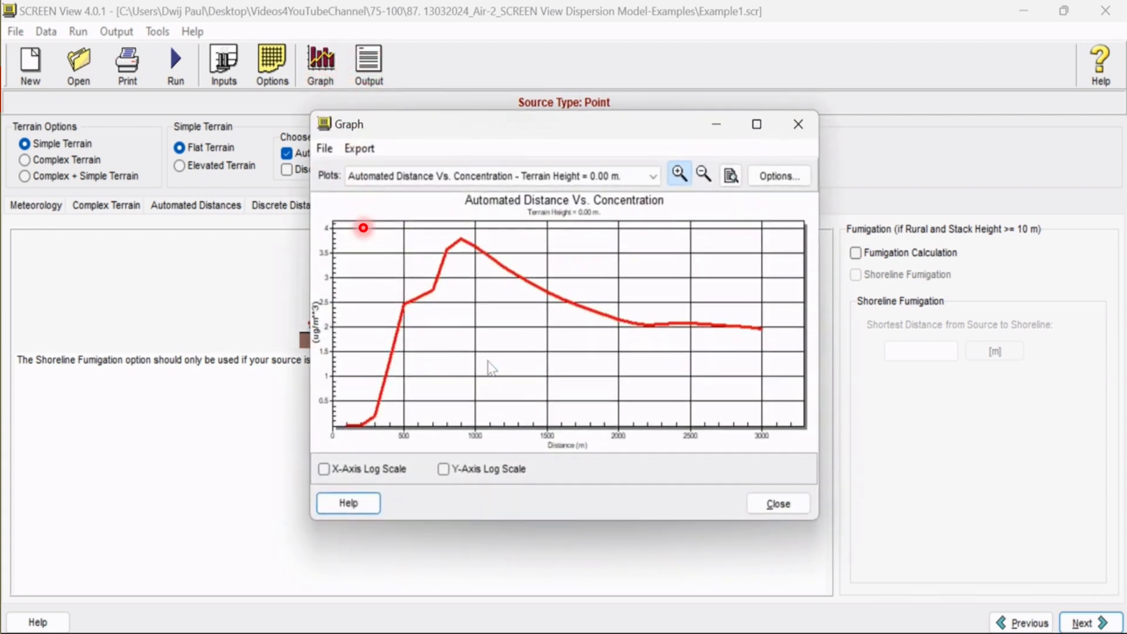
pyautogui.click(756, 124)
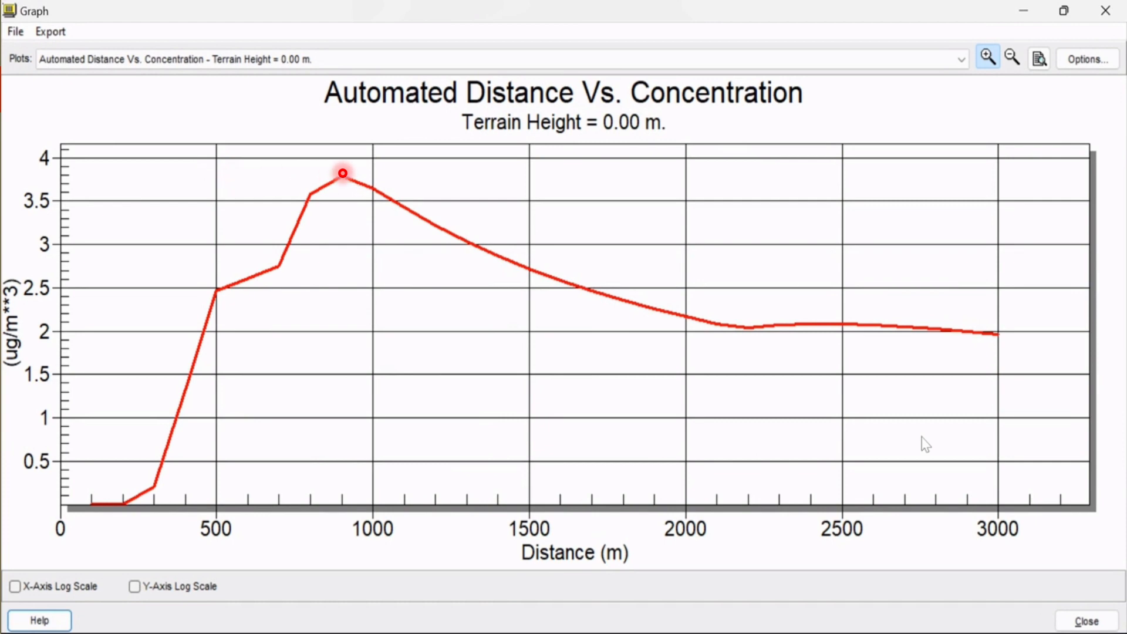
# Preview the concentration graph in the Point, Bar and Area plot styles
pyautogui.click(1092, 61)
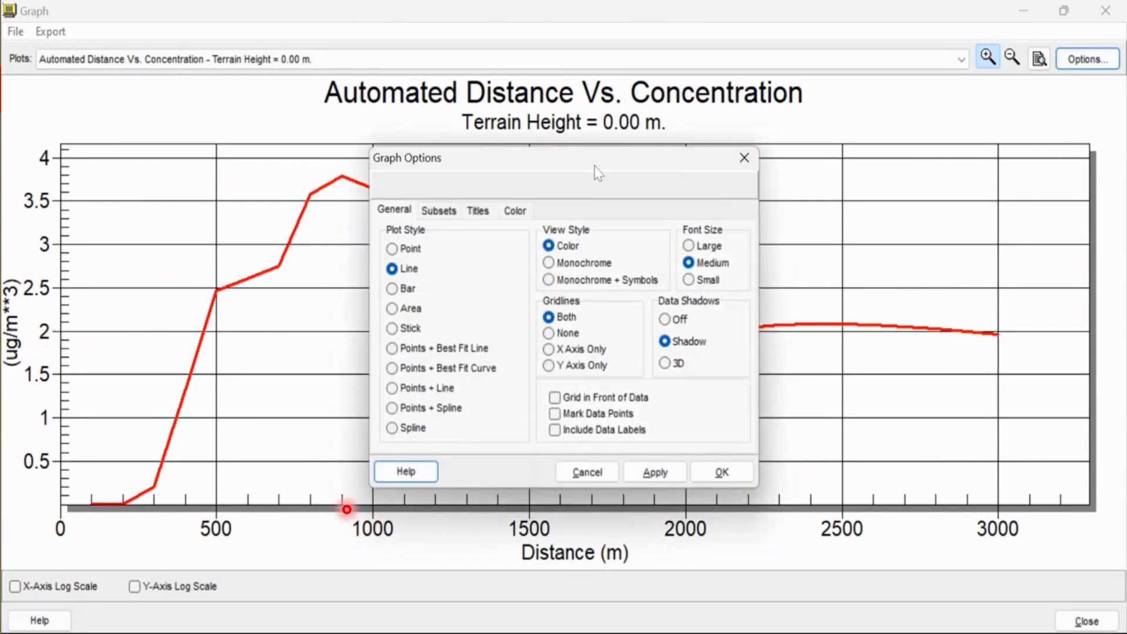
pyautogui.moveTo(602, 171); pyautogui.dragTo(520, 362)
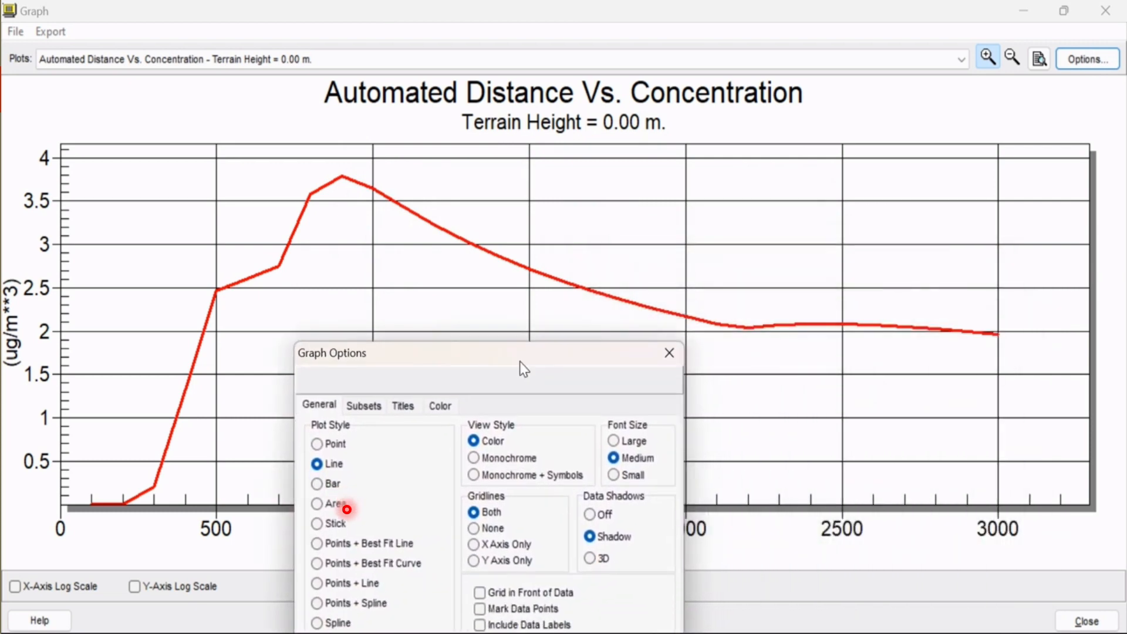
pyautogui.click(317, 444)
pyautogui.moveTo(415, 377); pyautogui.dragTo(854, 168)
pyautogui.click(1021, 466)
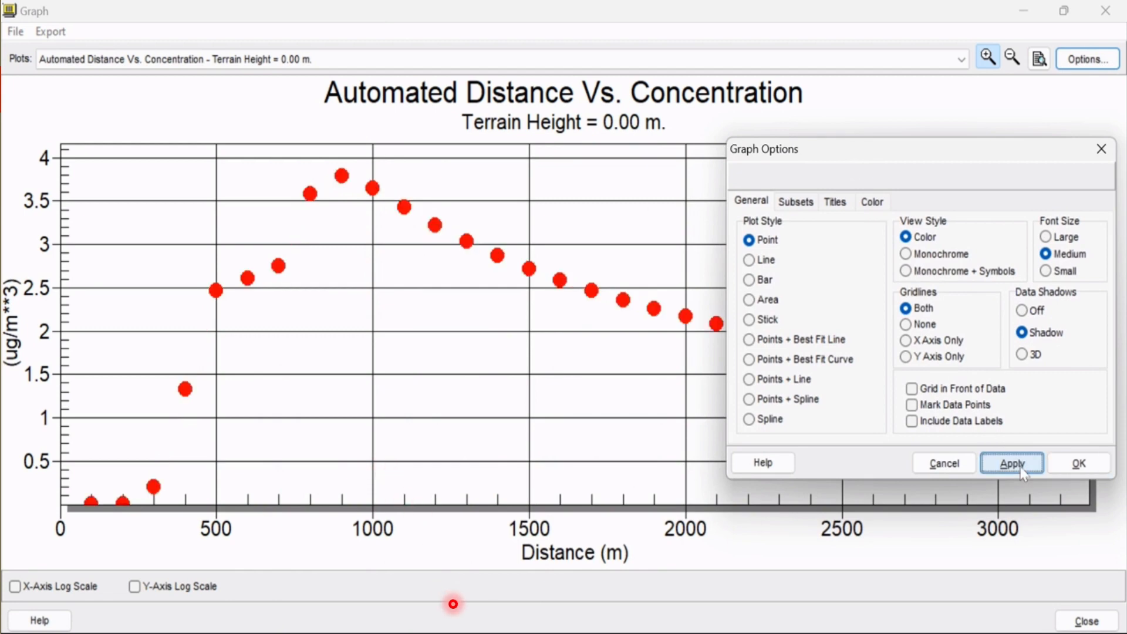
pyautogui.click(765, 283)
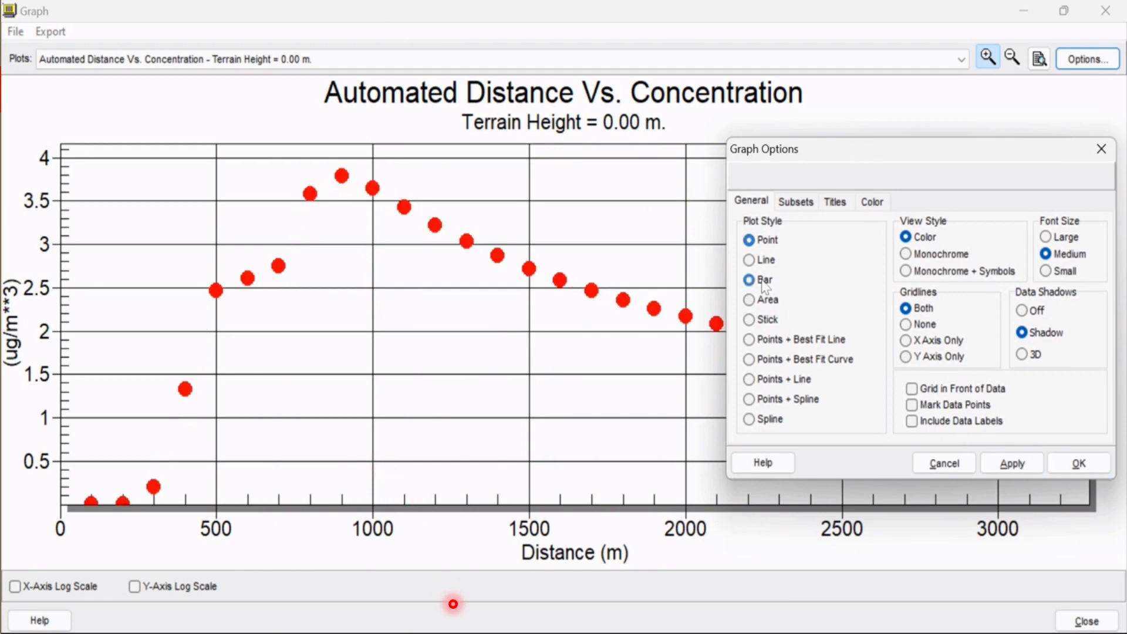
pyautogui.click(1010, 467)
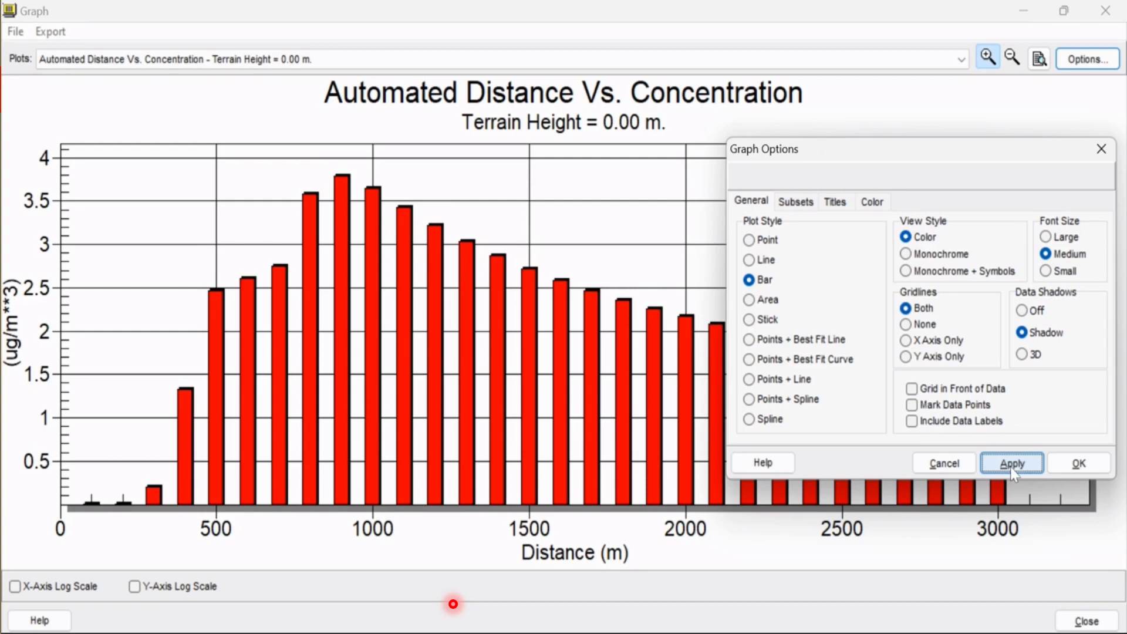
pyautogui.click(771, 302)
pyautogui.click(1010, 463)
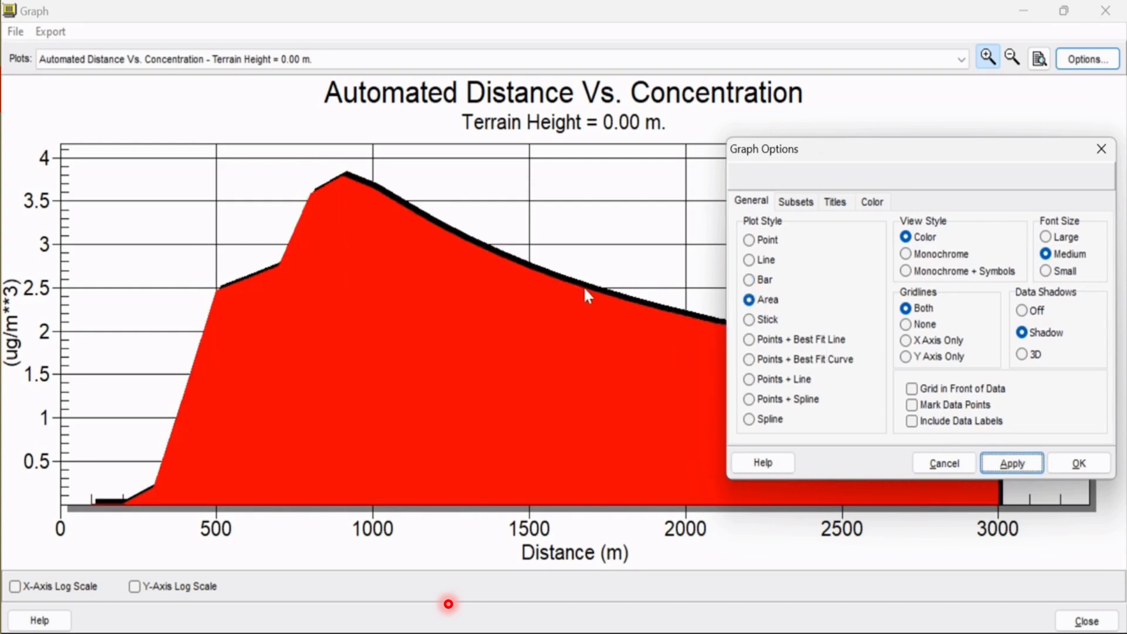
# Turn off the graph's data shadows and set its plot style to Line
pyautogui.click(1023, 310)
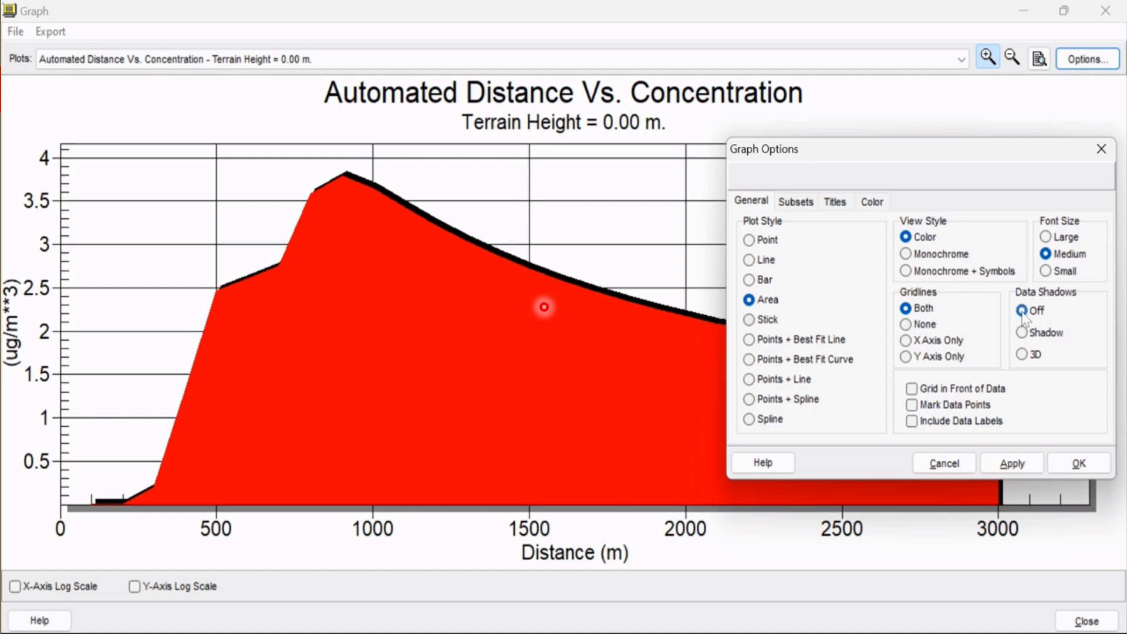
pyautogui.click(1018, 464)
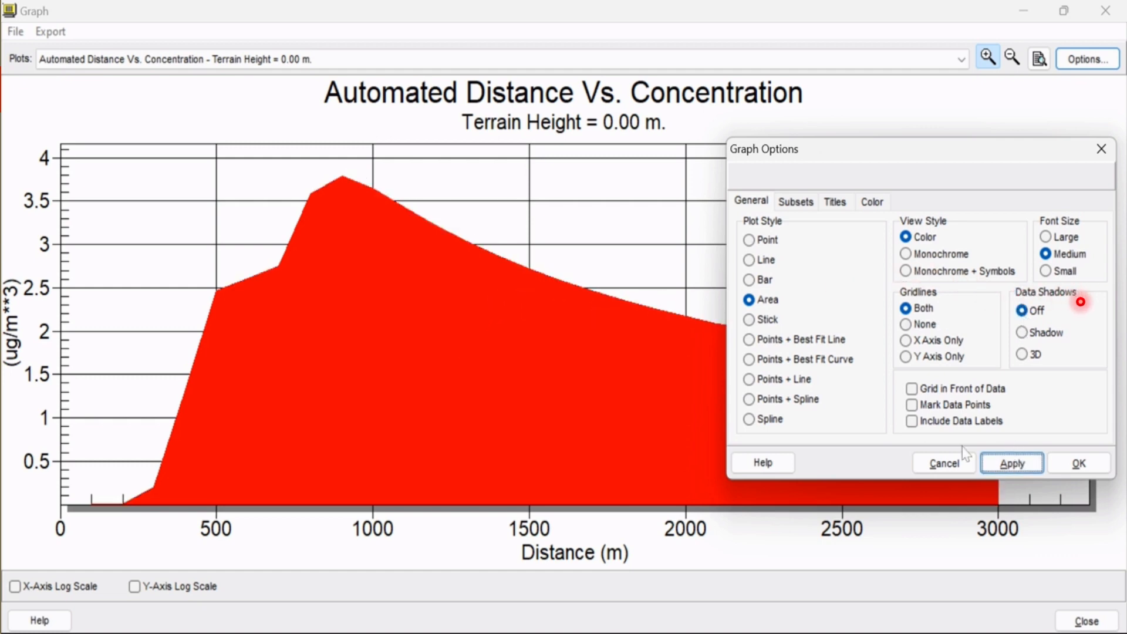
pyautogui.click(750, 261)
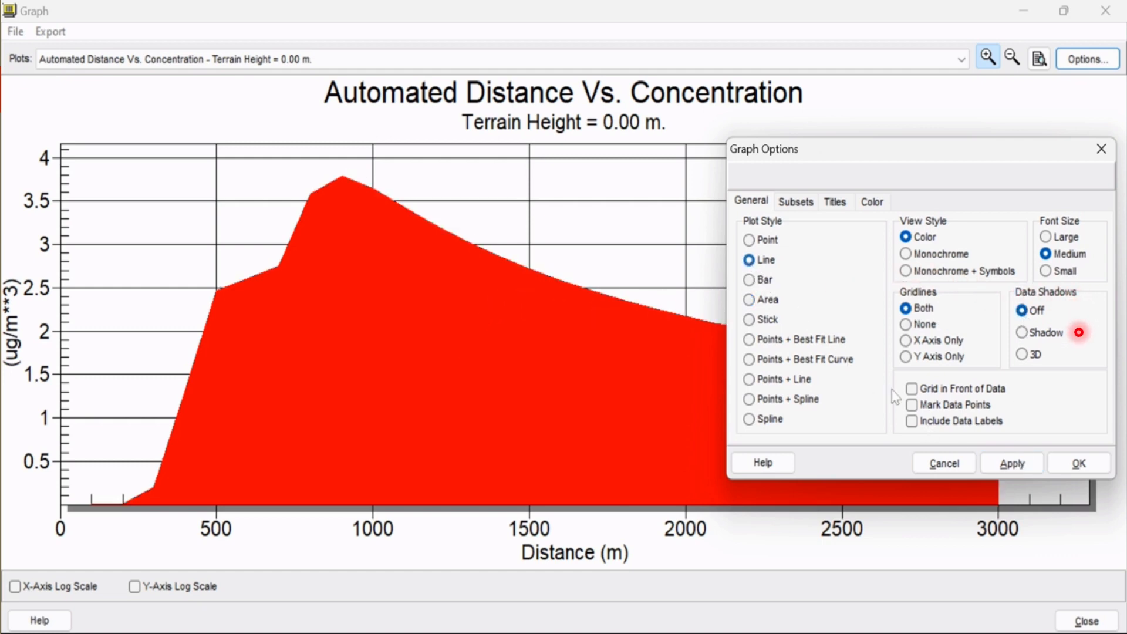
pyautogui.click(1008, 465)
pyautogui.click(1064, 464)
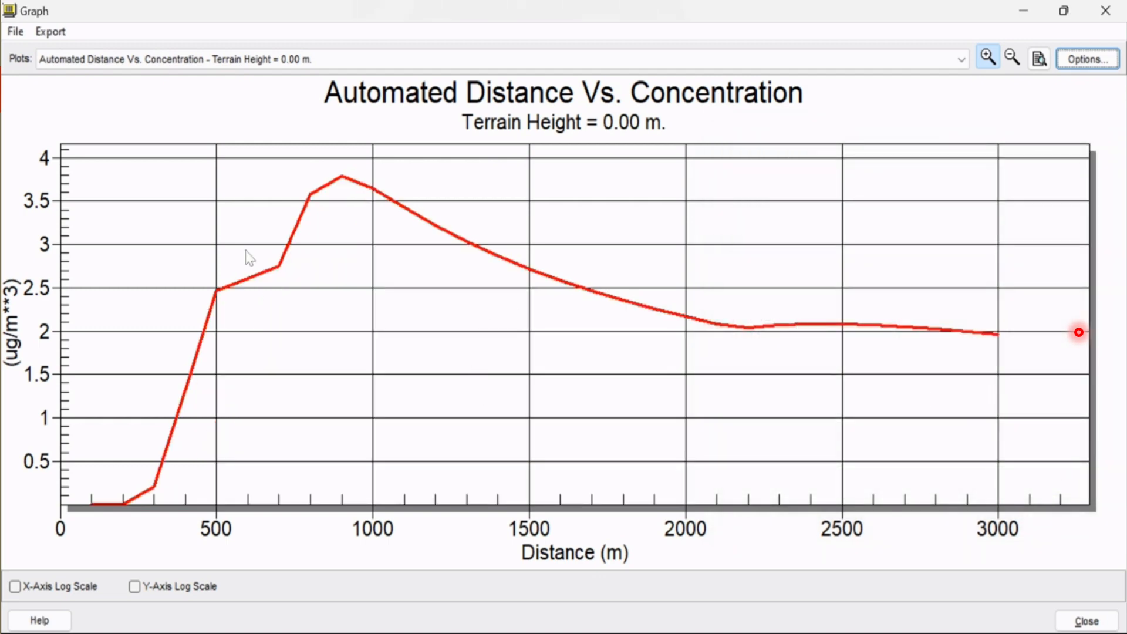
# Export the graph to a bitmap file named Example1 and close the graph window
pyautogui.click(50, 32)
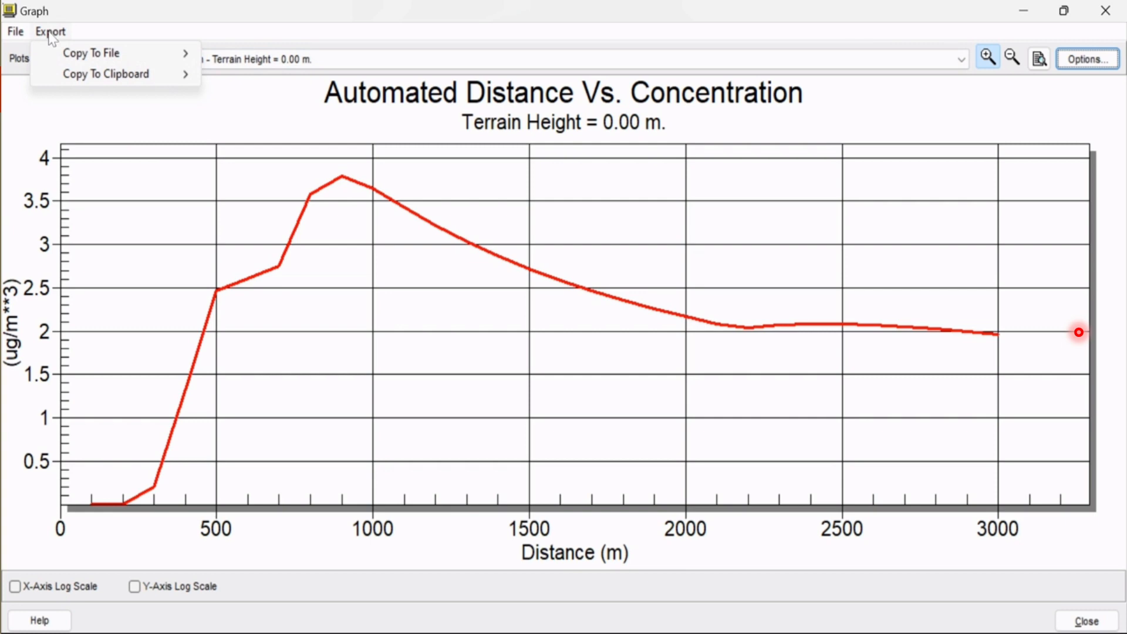
pyautogui.moveTo(147, 53)
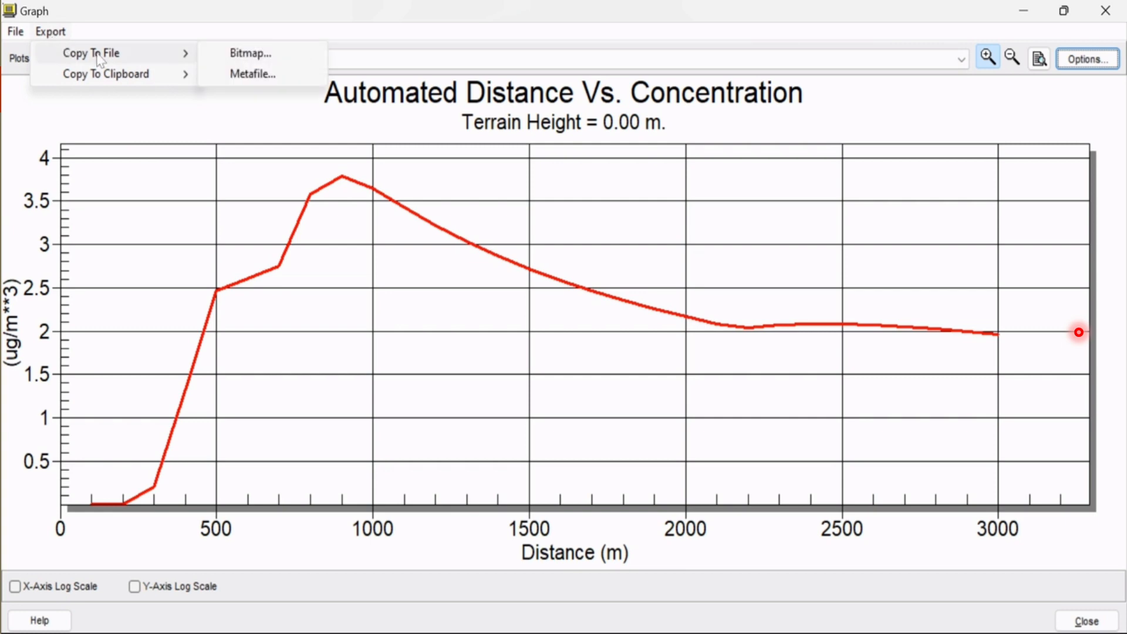
pyautogui.click(234, 52)
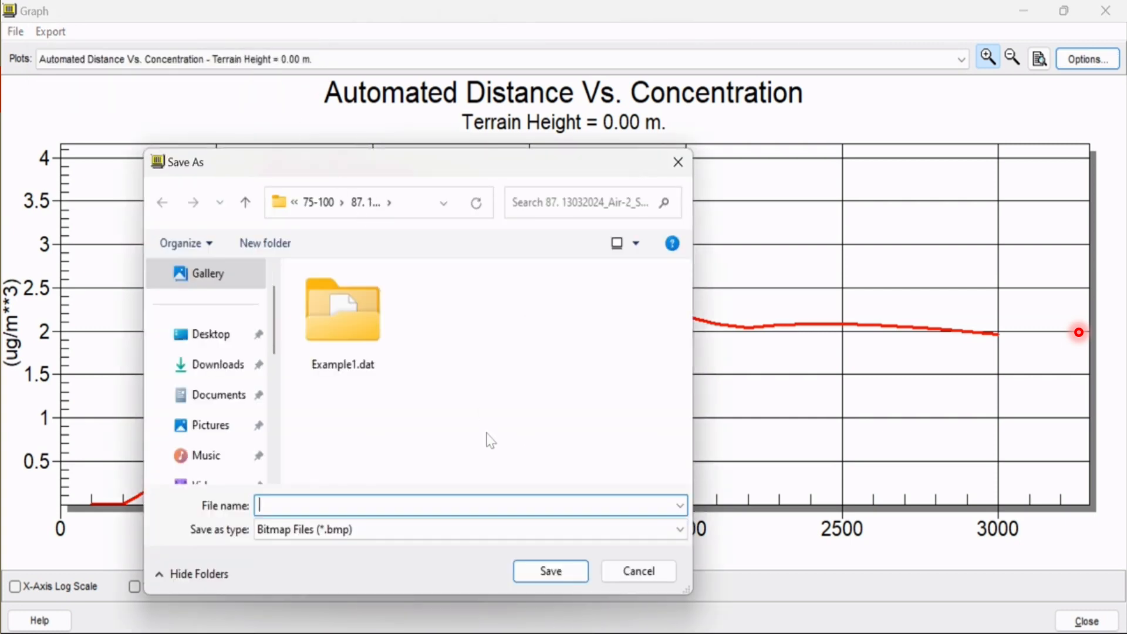
pyautogui.write('Example1')
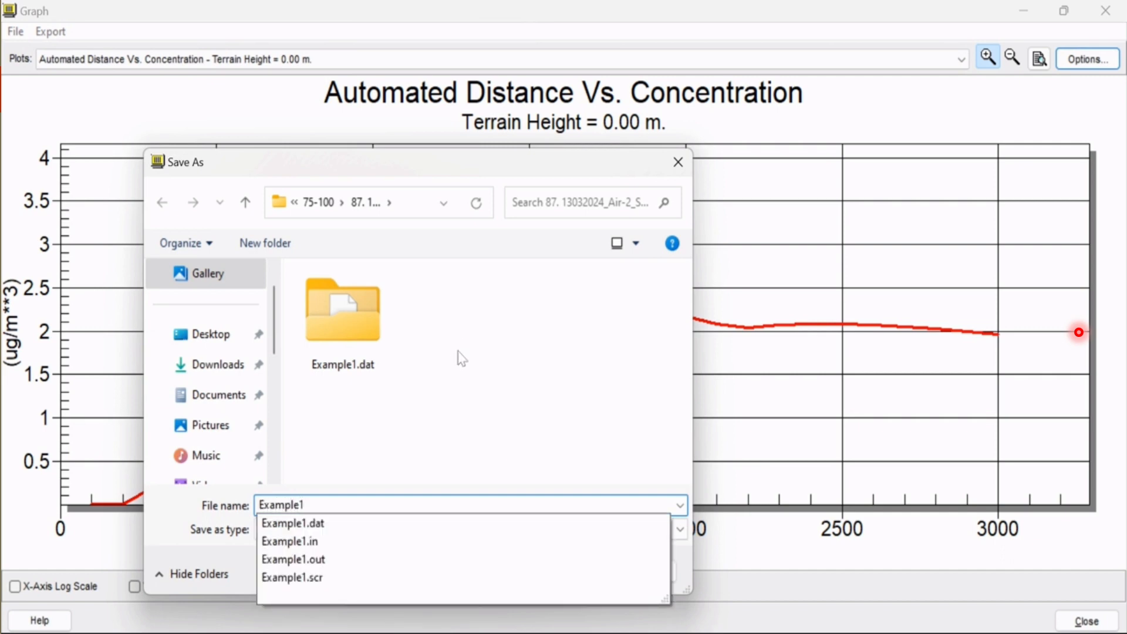
pyautogui.click(458, 351)
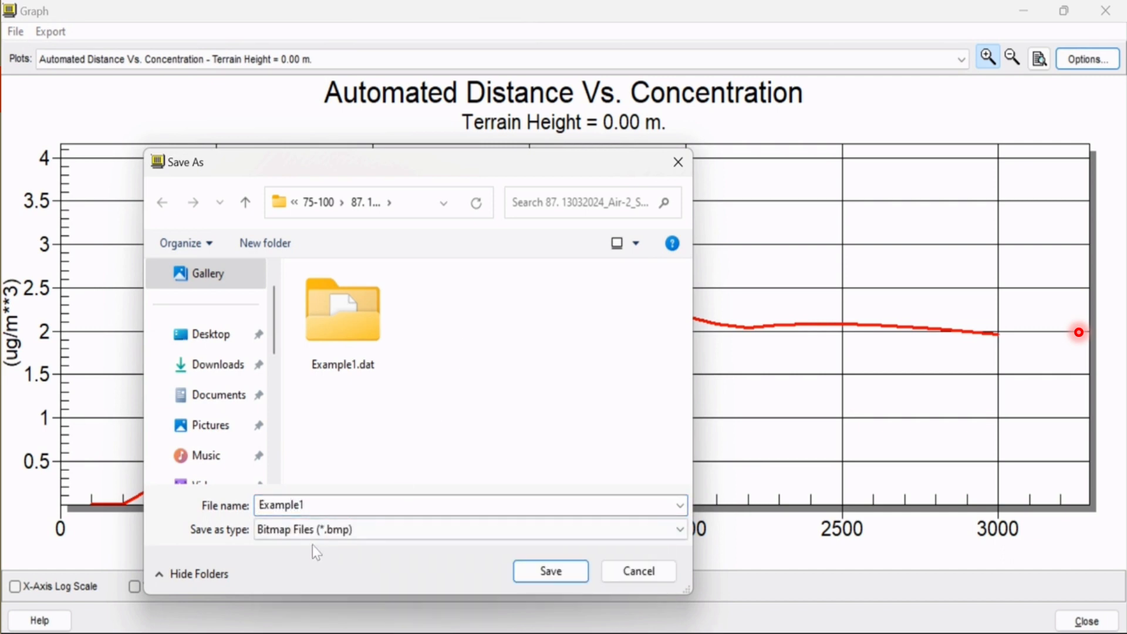
pyautogui.click(552, 578)
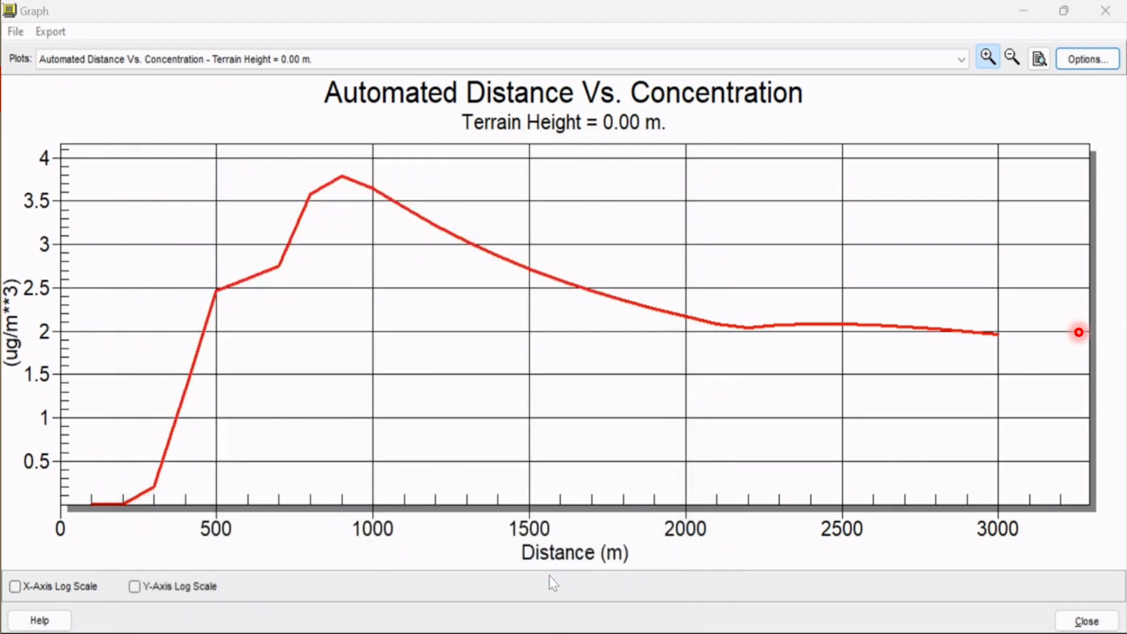
pyautogui.click(1098, 12)
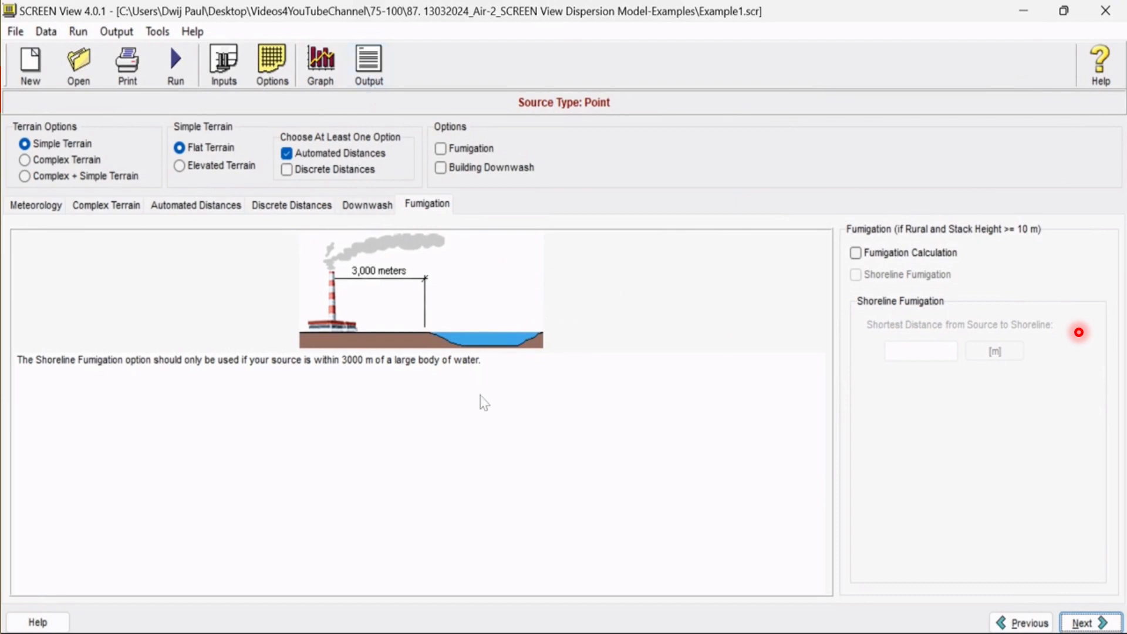
# Switch to File Explorer, open the Example1 BMP file to inspect the exported graph, and close the image
pyautogui.click(579, 633)
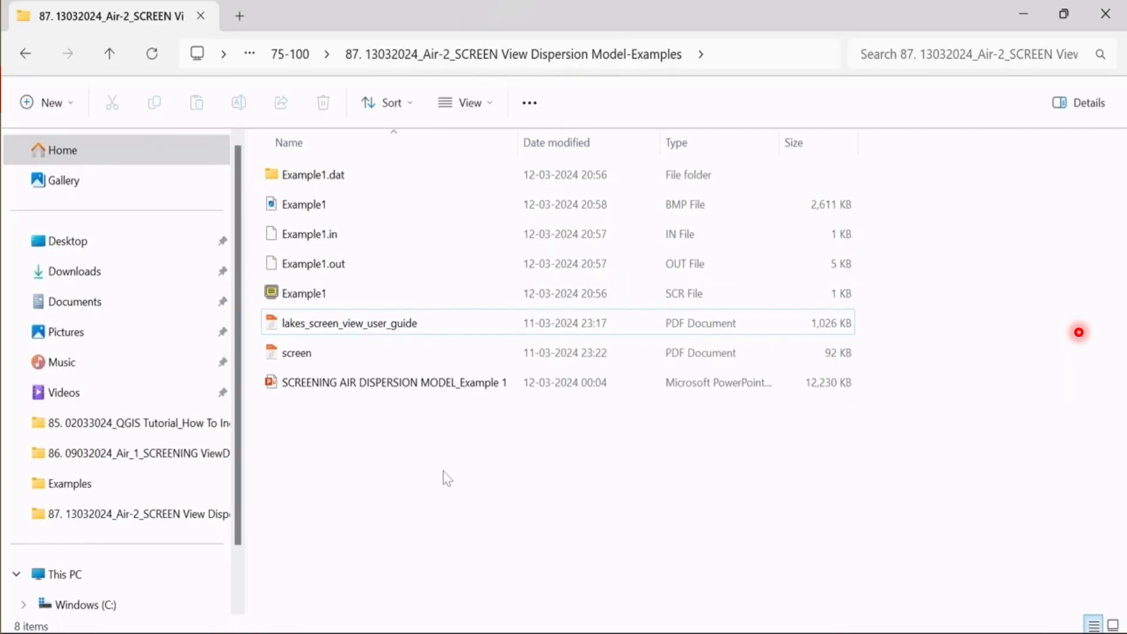
pyautogui.doubleClick(326, 215)
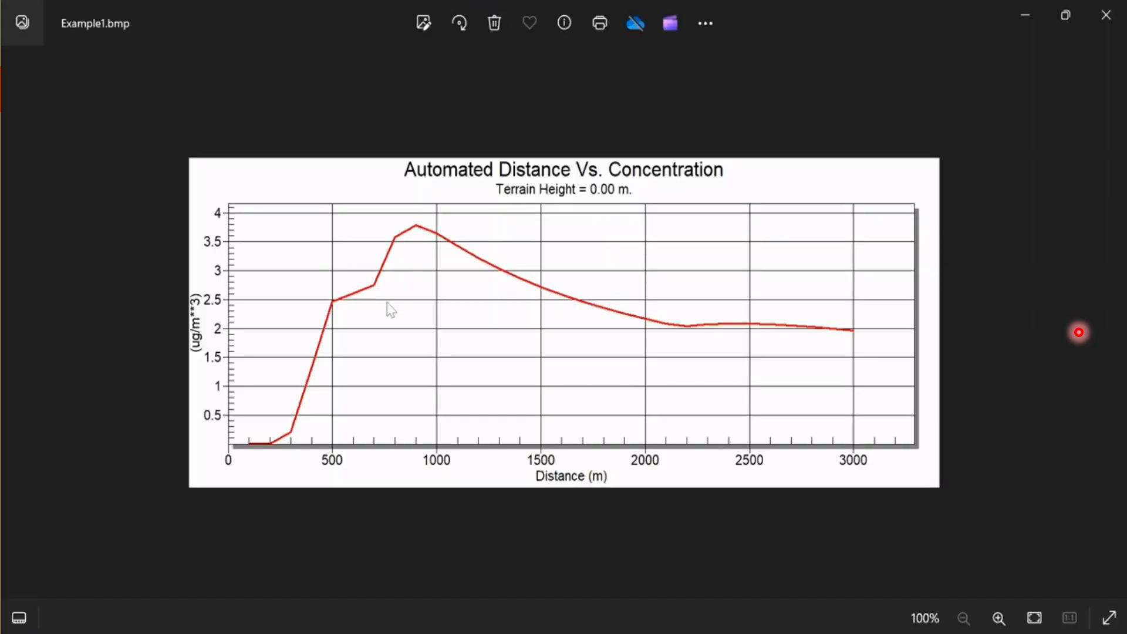
pyautogui.scroll(2, 397, 321)
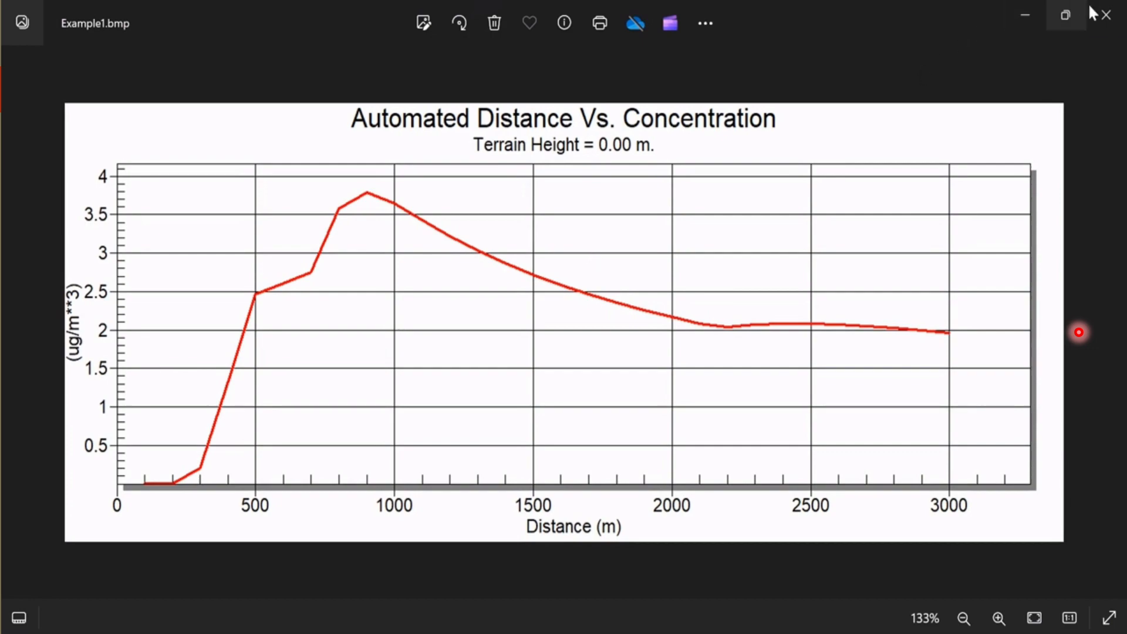
pyautogui.click(1106, 15)
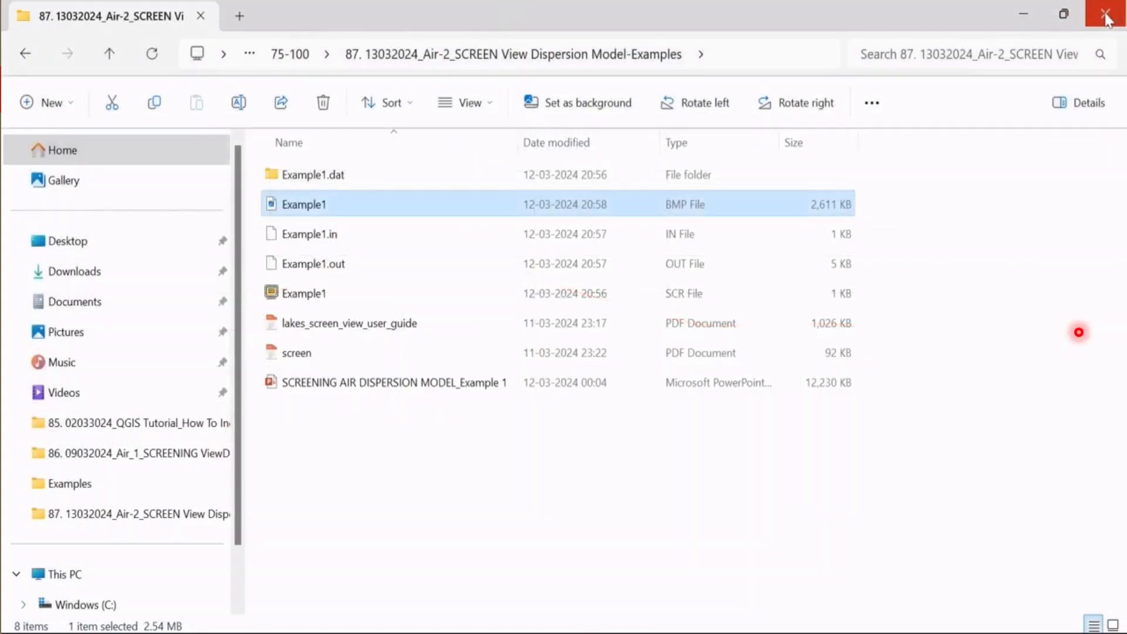
# Open Example1.in in Notepad for this time only, review the model inputs in a maximized window, and close it
pyautogui.click(331, 241)
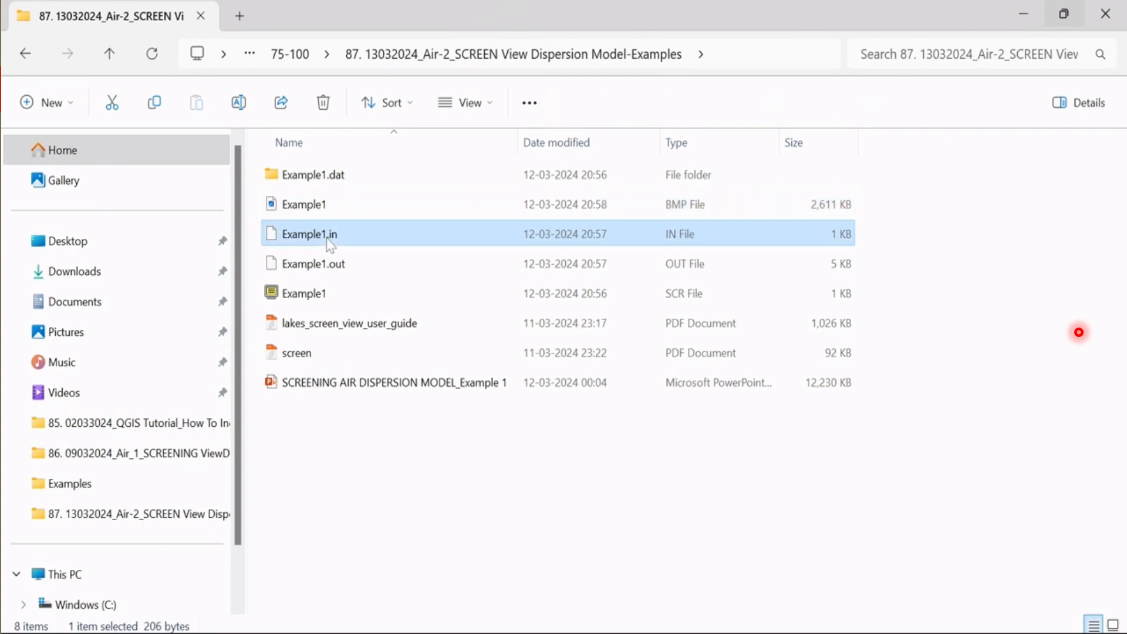
pyautogui.doubleClick(330, 244)
pyautogui.click(448, 210)
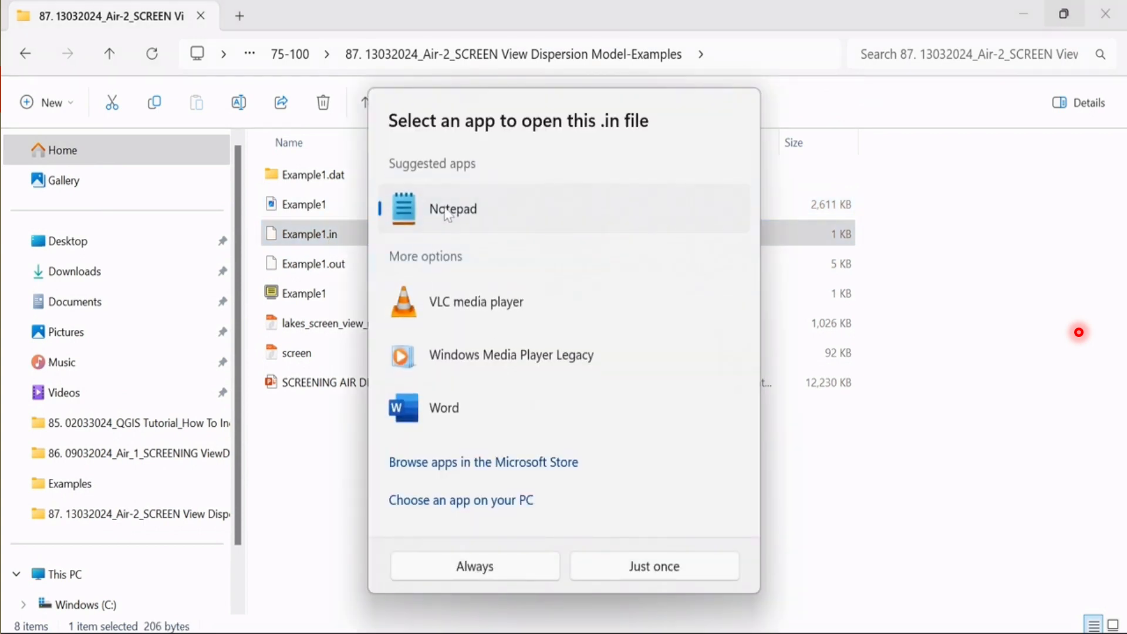
pyautogui.click(626, 565)
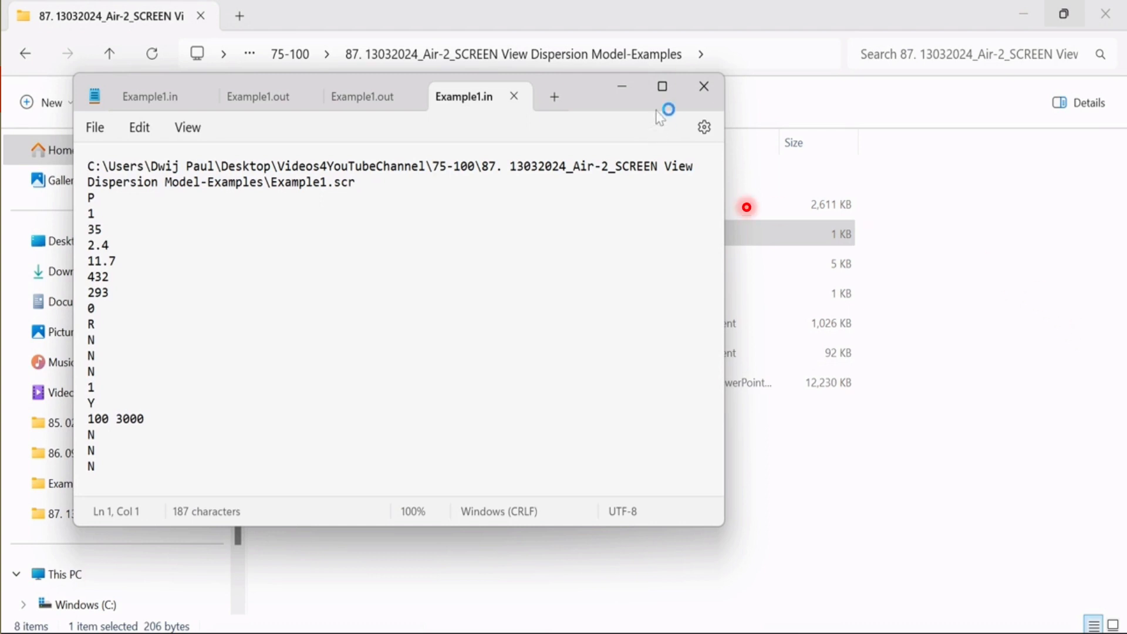
pyautogui.click(662, 87)
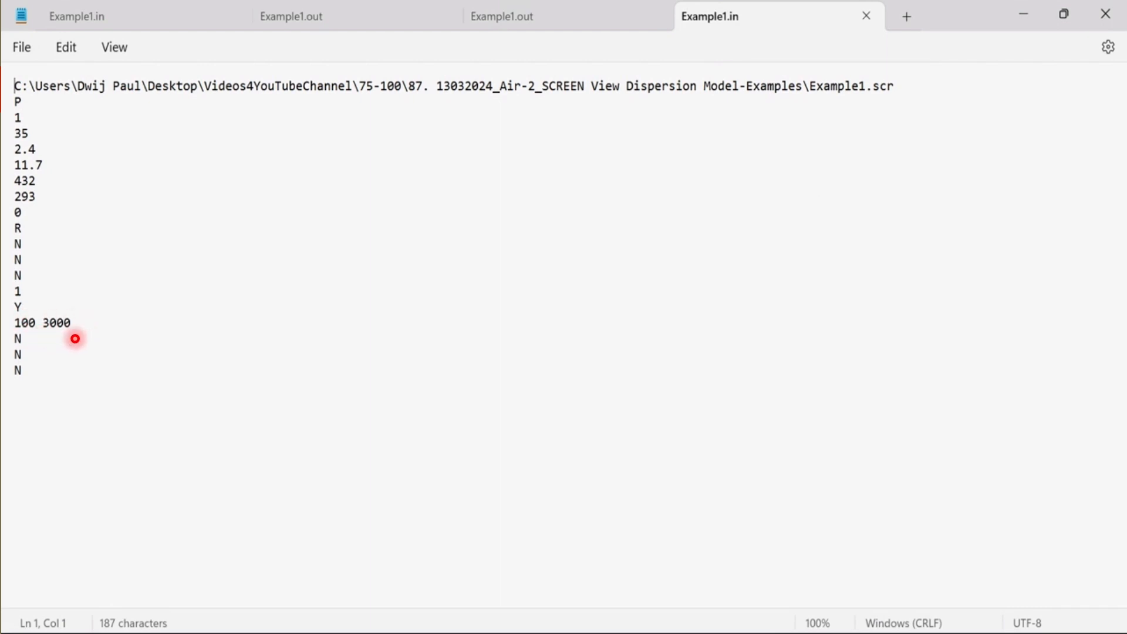
pyautogui.click(1106, 13)
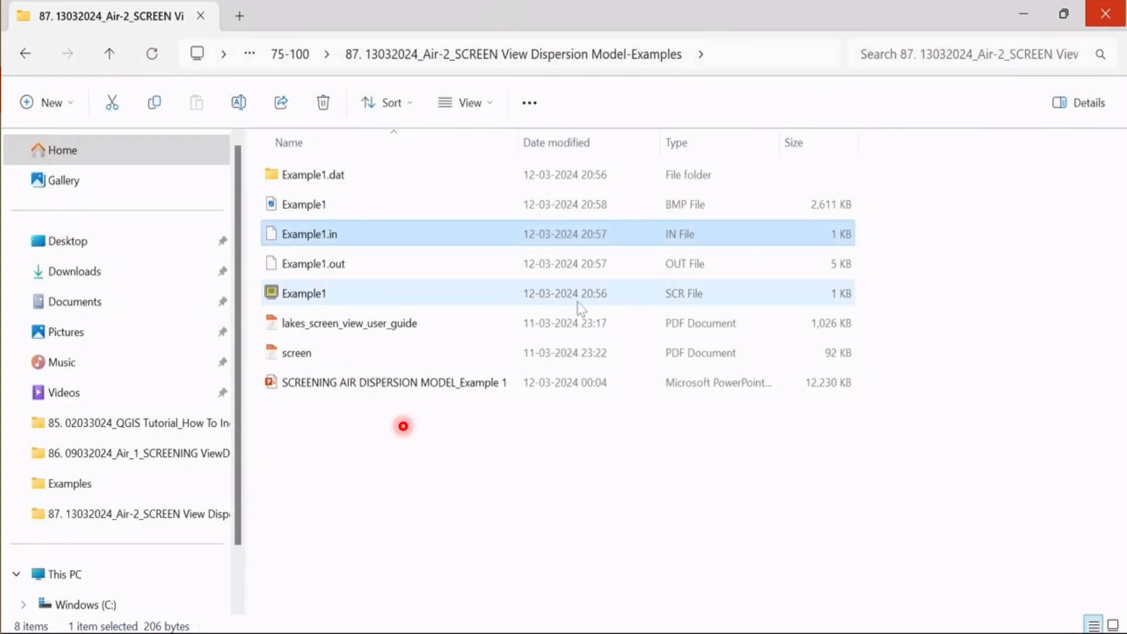
# Open Example1.out in Notepad for this time only and examine its terrain inputs and automated distances table in a maximized window
pyautogui.doubleClick(325, 268)
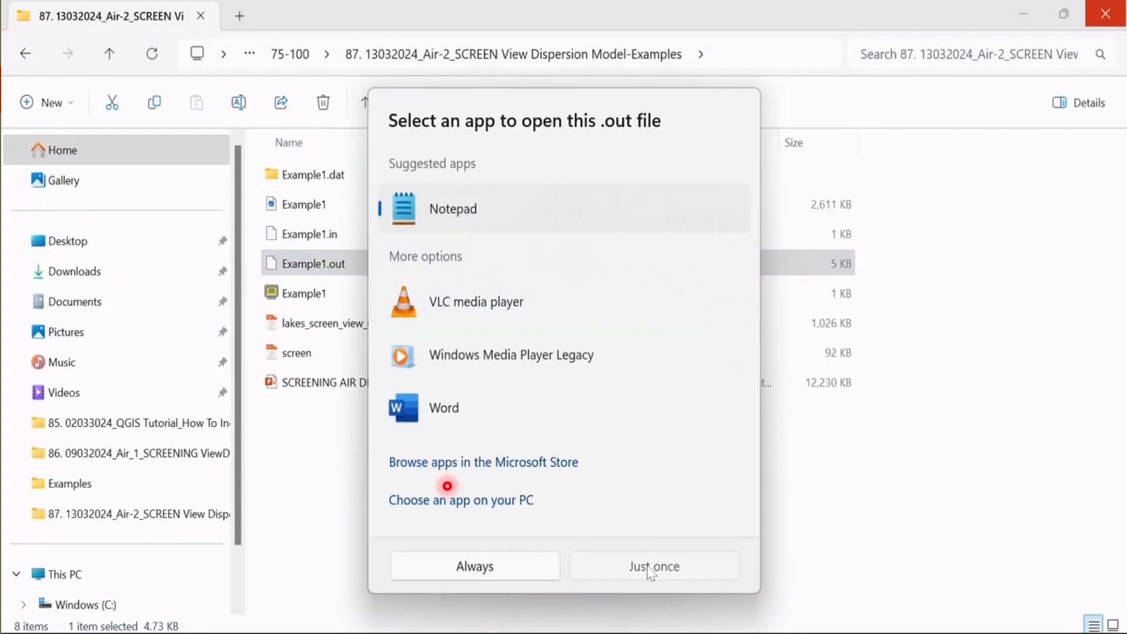
pyautogui.click(651, 567)
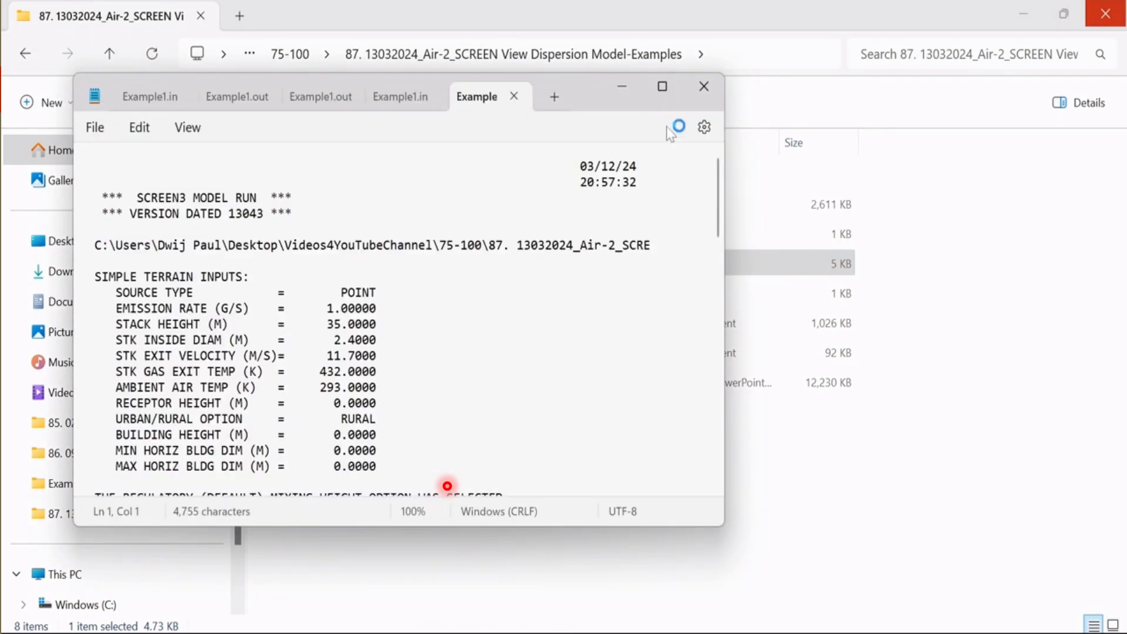
pyautogui.click(663, 88)
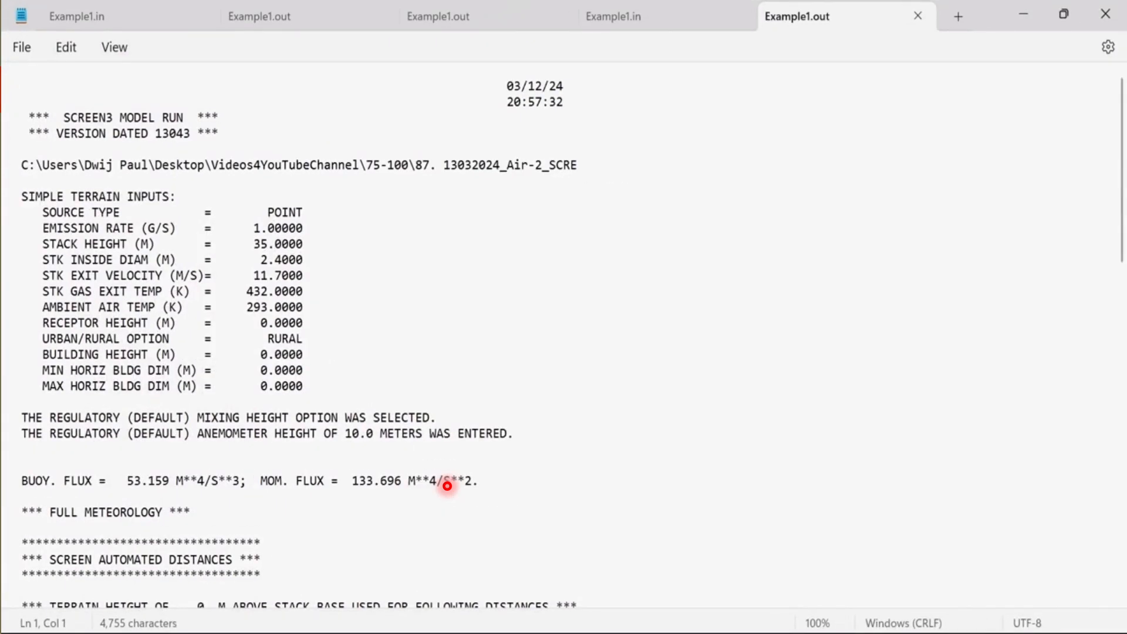
pyautogui.scroll(-2, 336, 193)
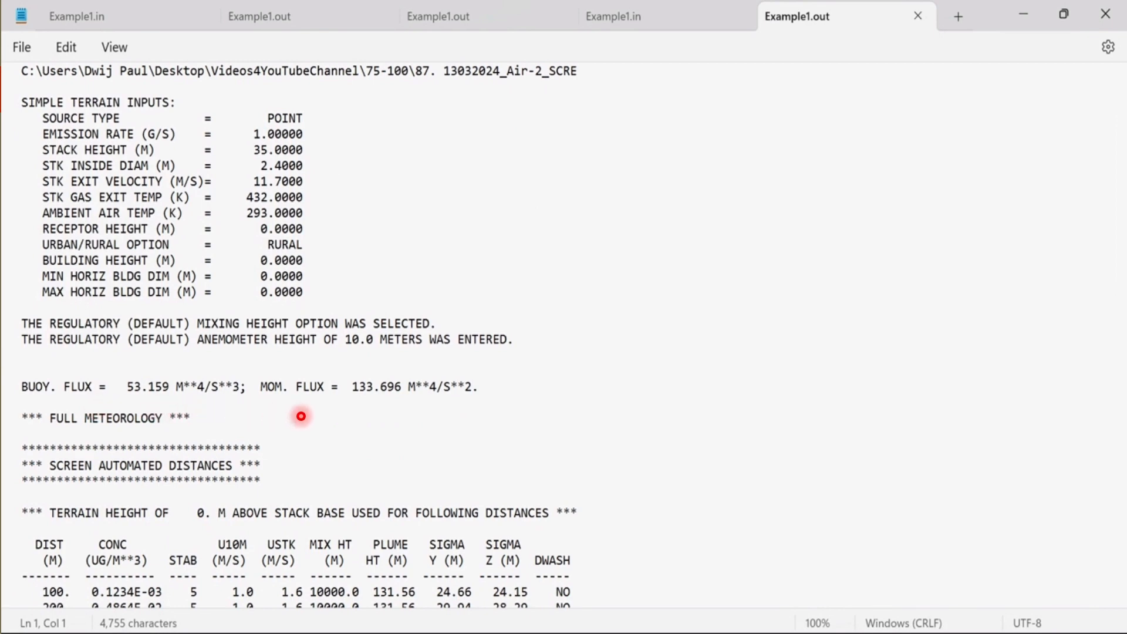
pyautogui.scroll(-5, 580, 383)
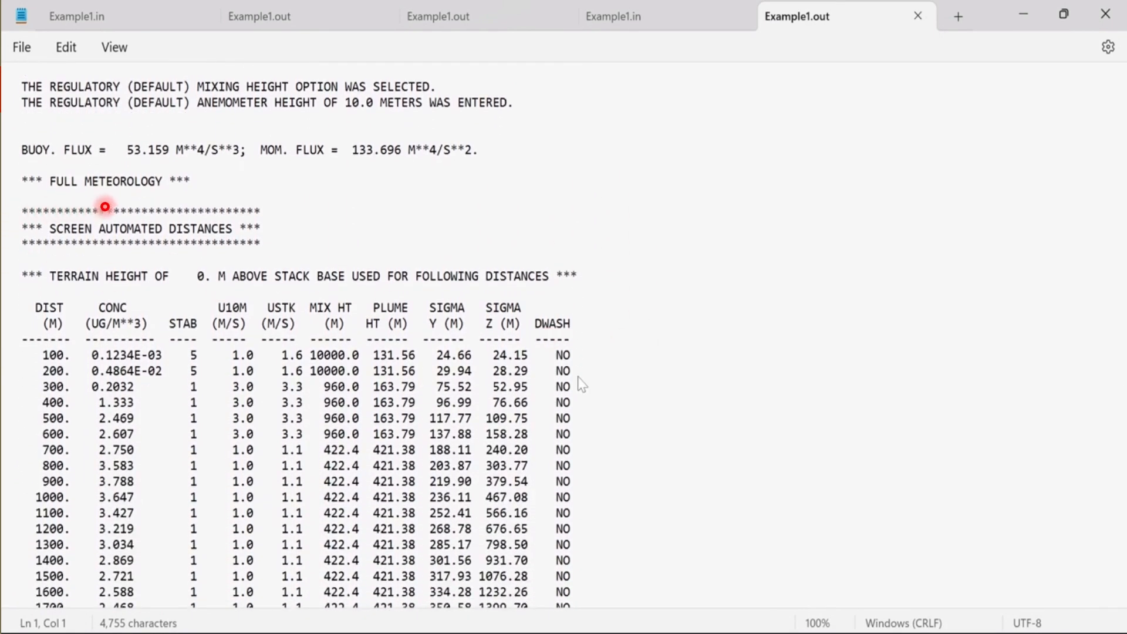
pyautogui.scroll(-2, 581, 384)
pyautogui.scroll(-4, 581, 384)
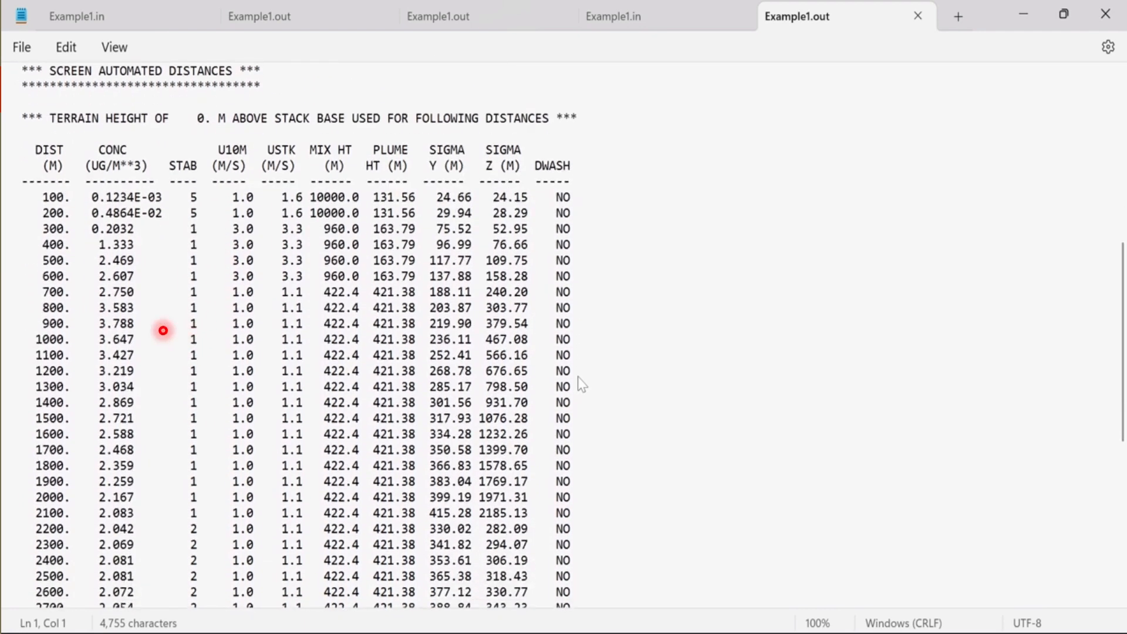
pyautogui.scroll(-3, 581, 384)
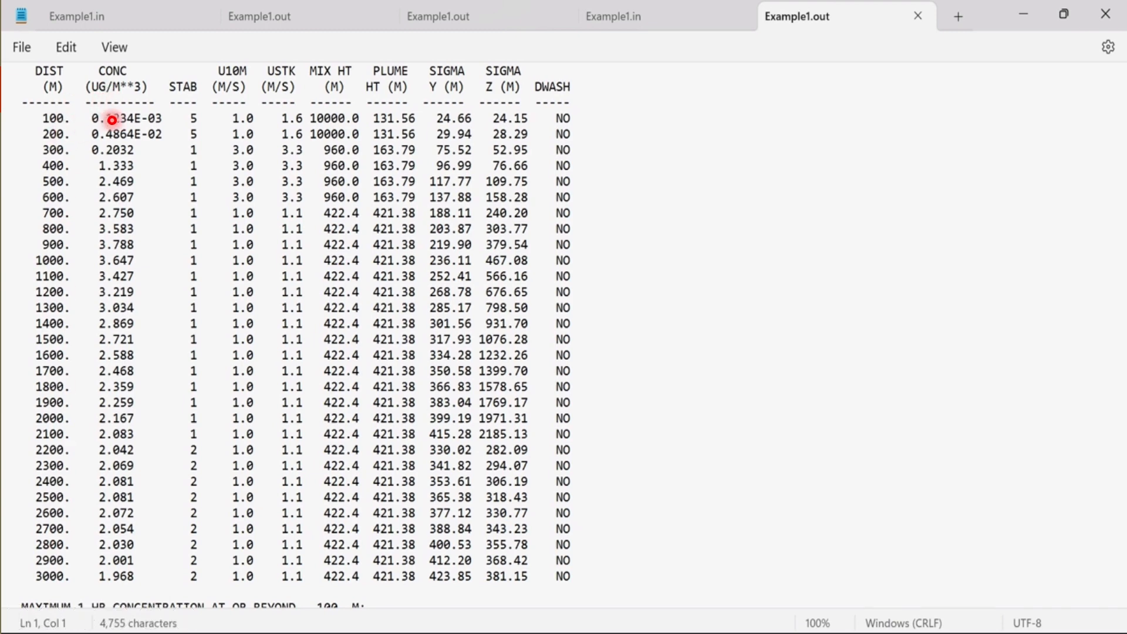
pyautogui.scroll(-2, 119, 585)
pyautogui.scroll(-1, 119, 585)
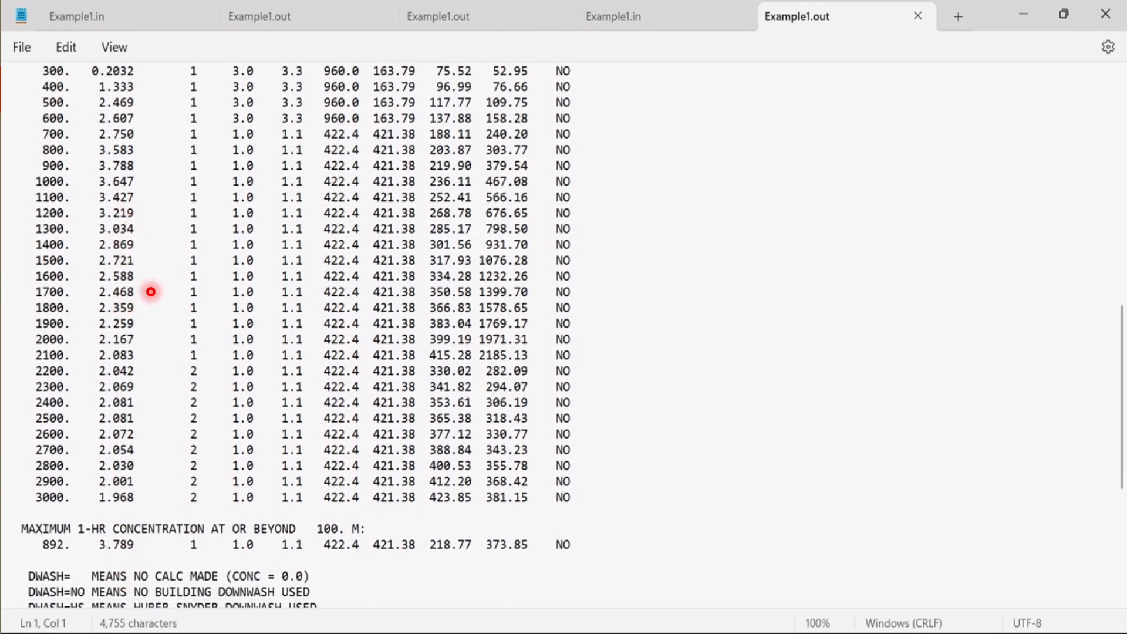
# Highlight the maximum 1-hour concentration heading in Example1.out and read through the downwash notes and the summary of model results
pyautogui.moveTo(21, 528); pyautogui.dragTo(379, 533)
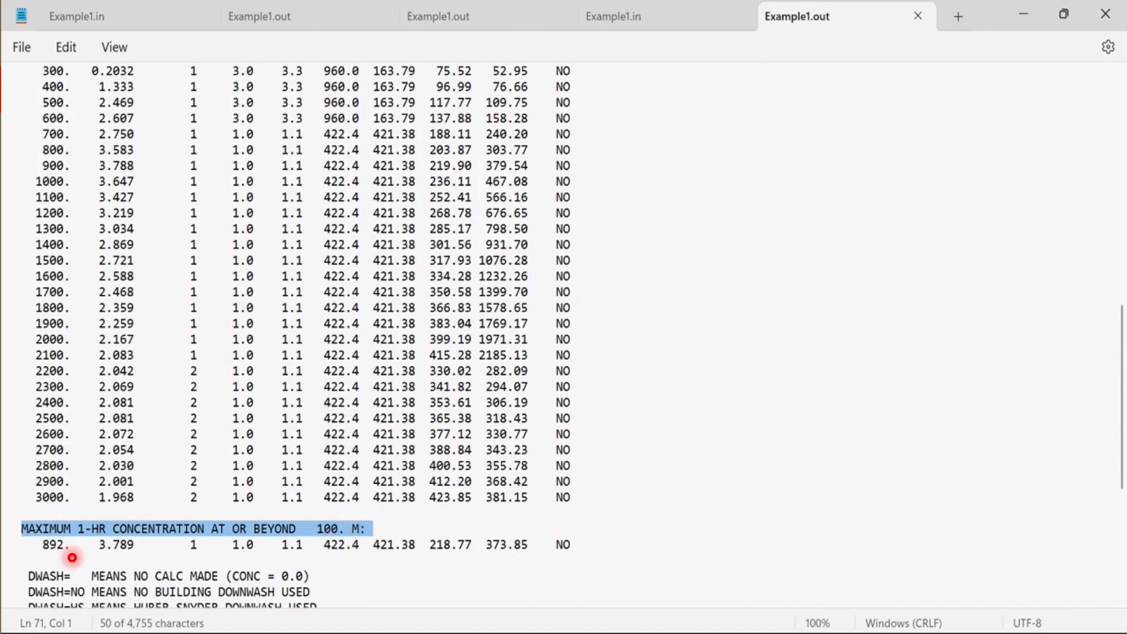
pyautogui.scroll(-2, 684, 452)
pyautogui.scroll(-3, 112, 481)
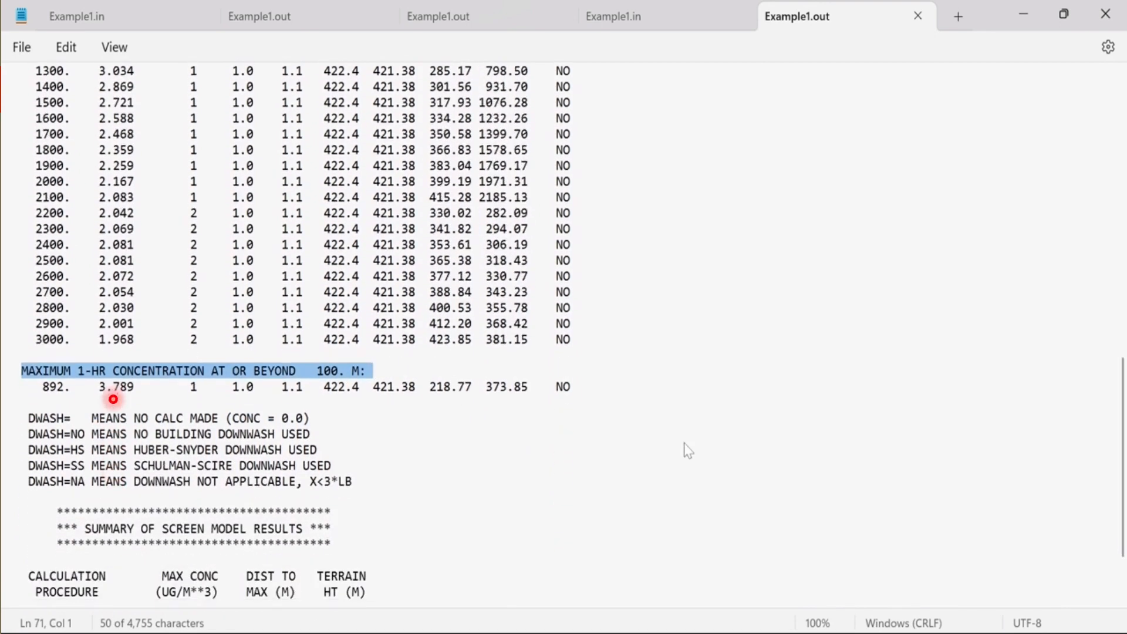
pyautogui.scroll(-3, 117, 400)
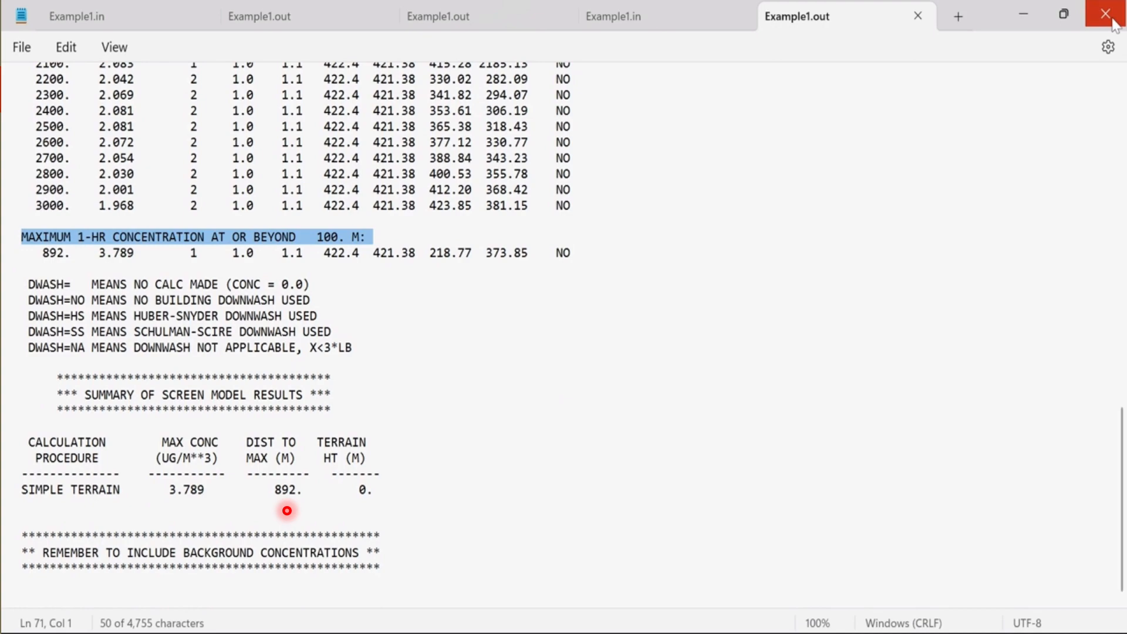
pyautogui.press('Right')
pyautogui.press('Right')
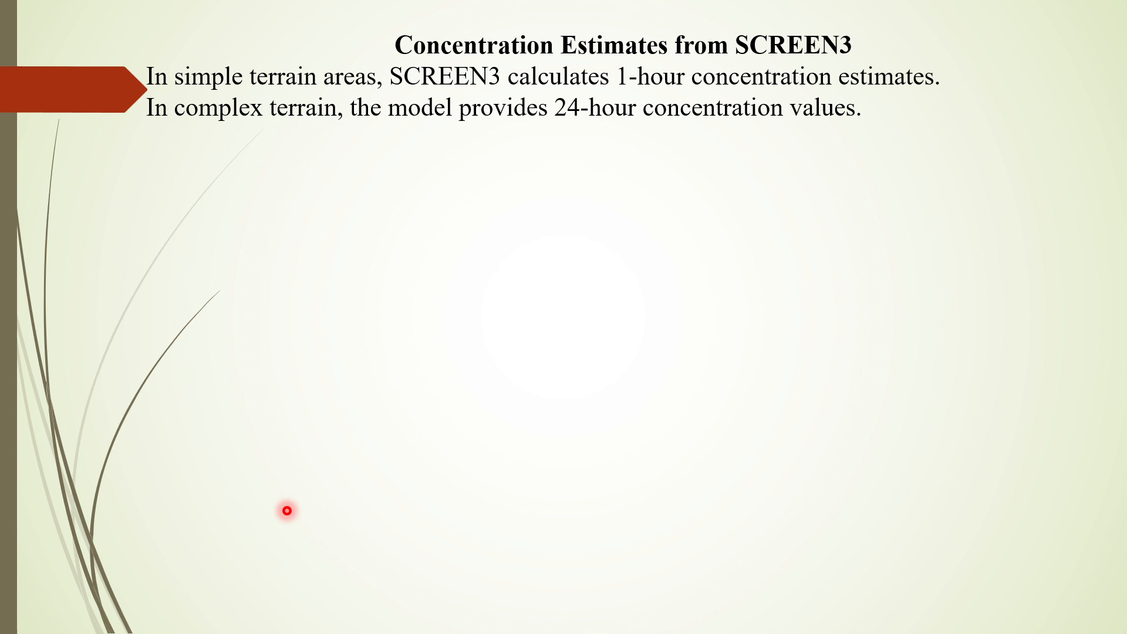
pyautogui.click(287, 510)
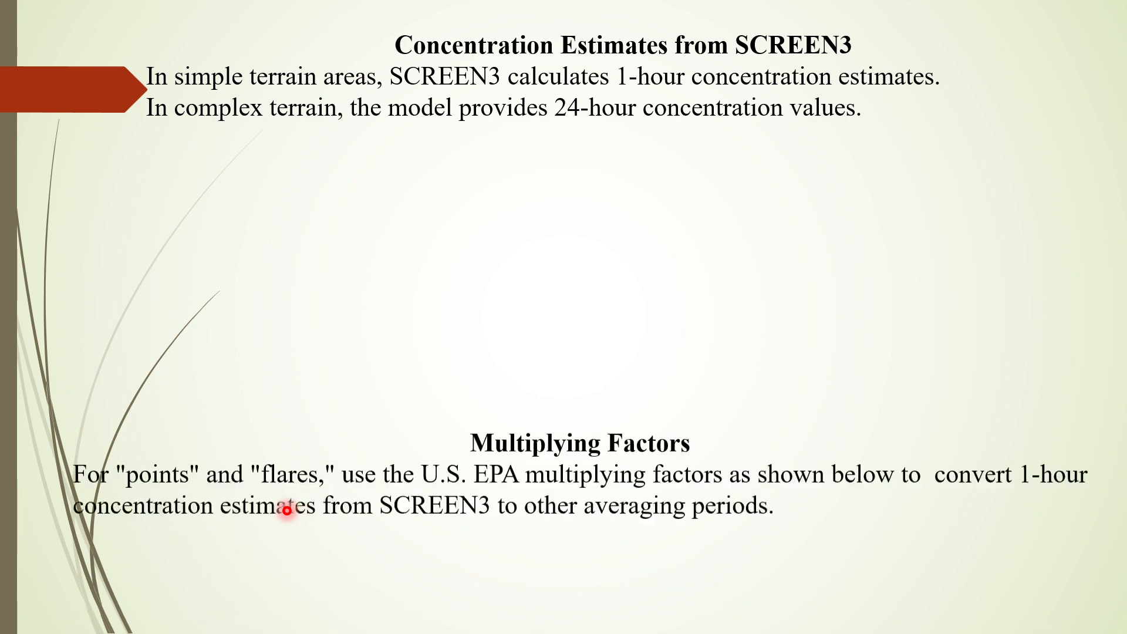